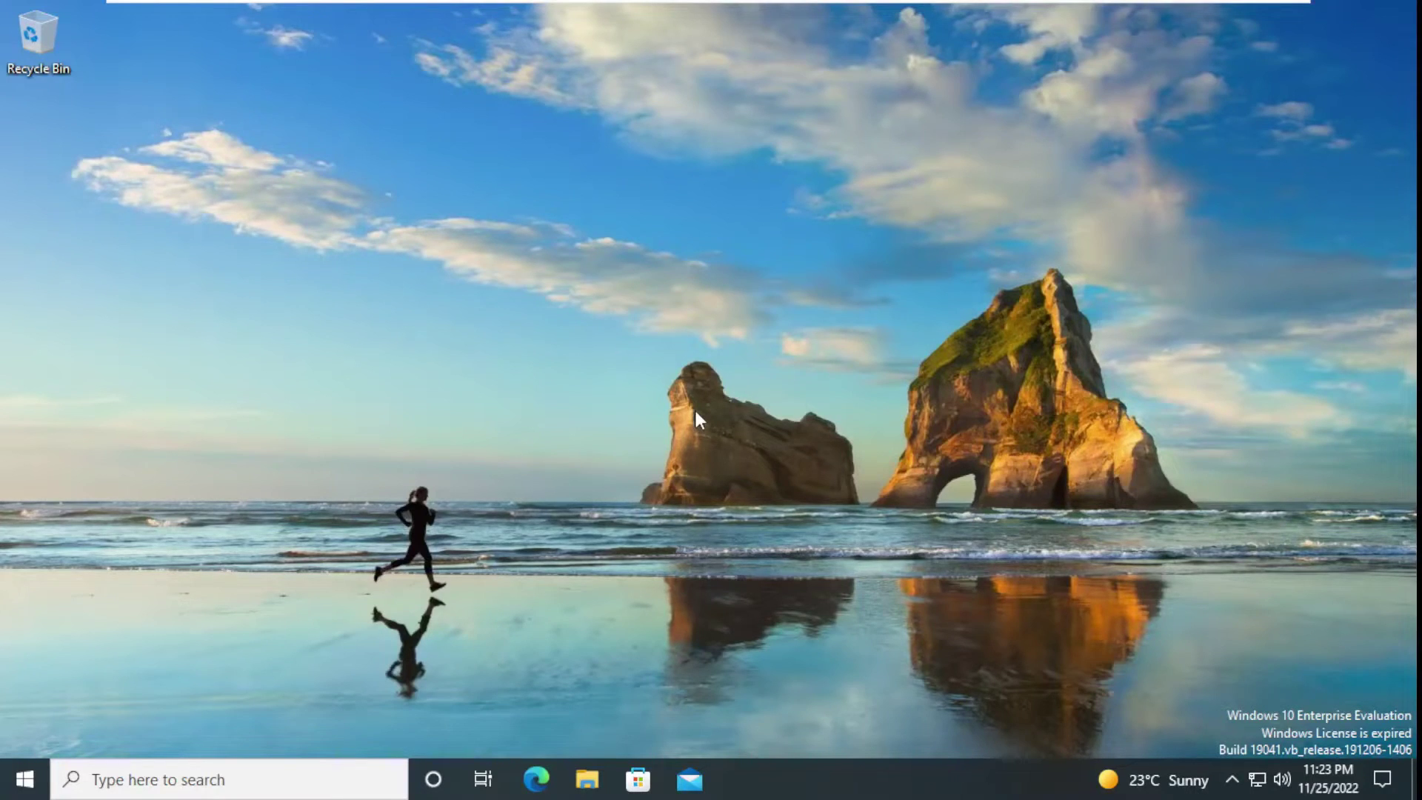
Step: Search the web for "maltego" in Microsoft Edge, open the Maltego homepage and accept its cookies
left_click(539, 781)
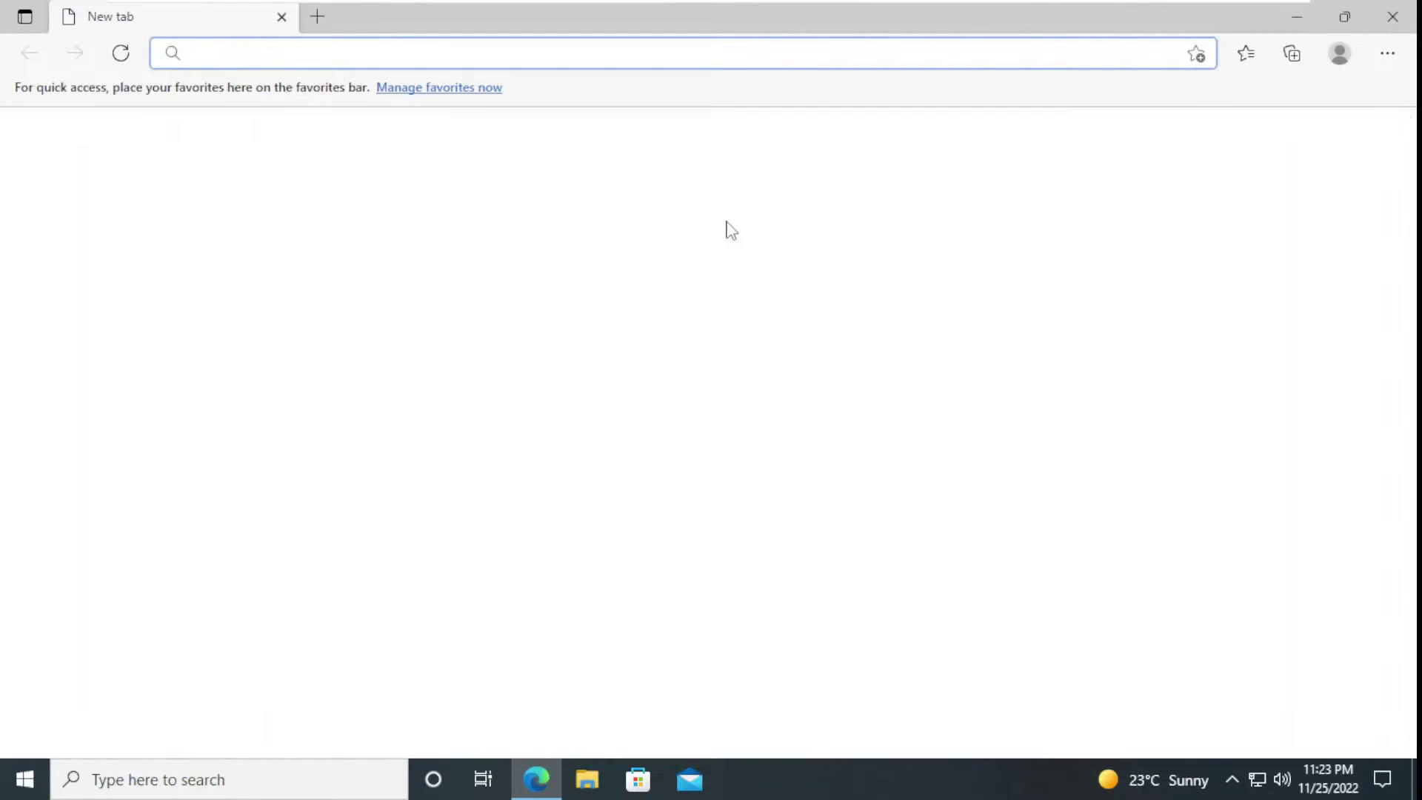
type("malt")
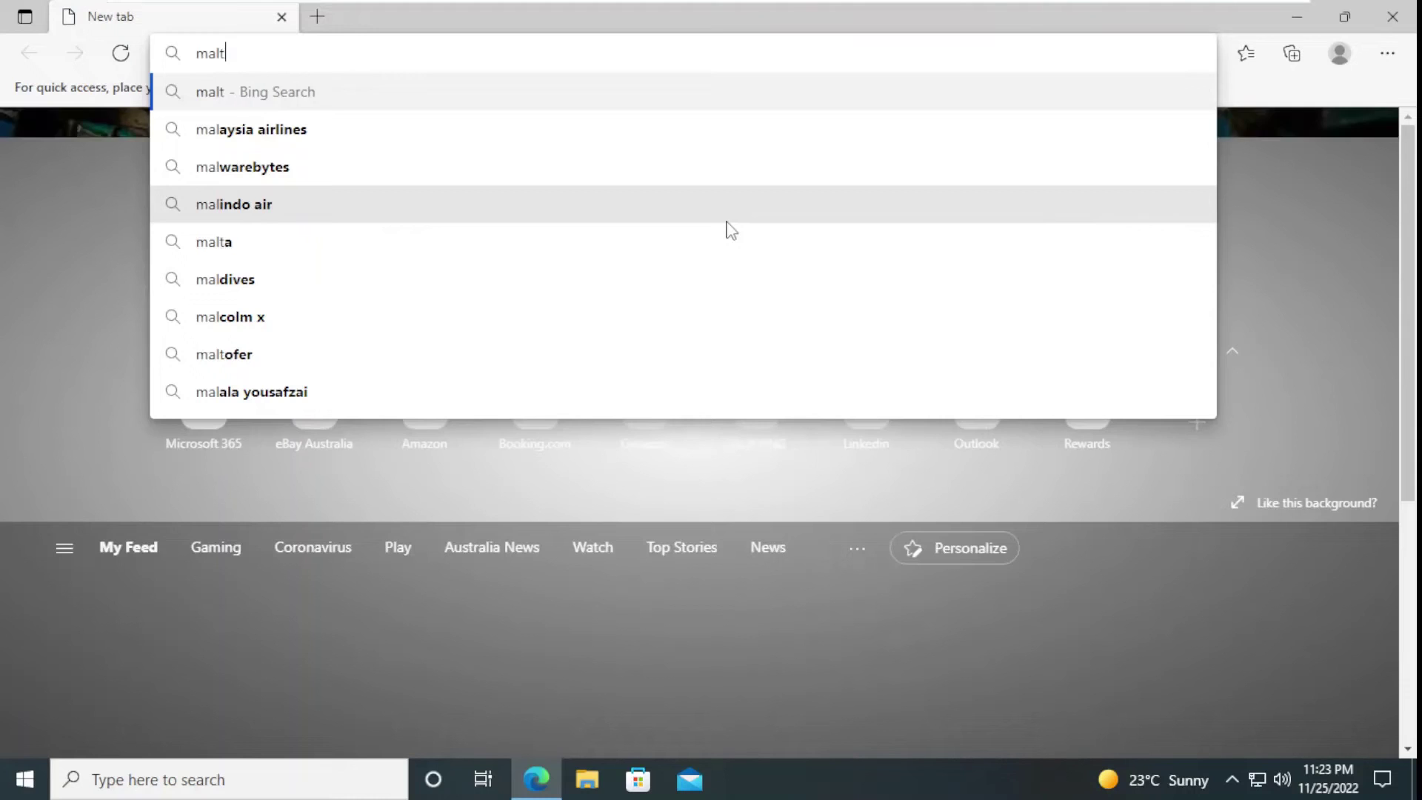
type("ego")
key("Return")
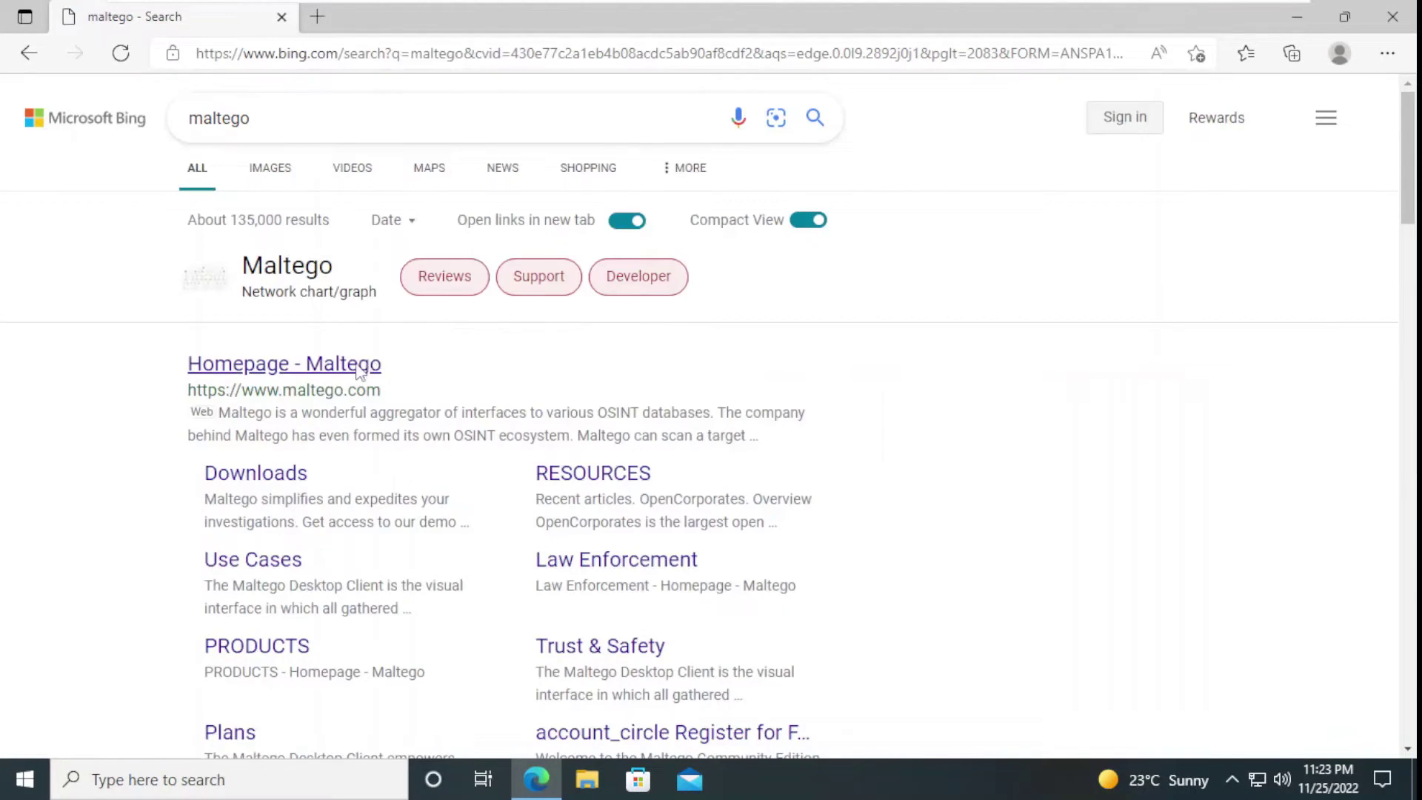
left_click(356, 370)
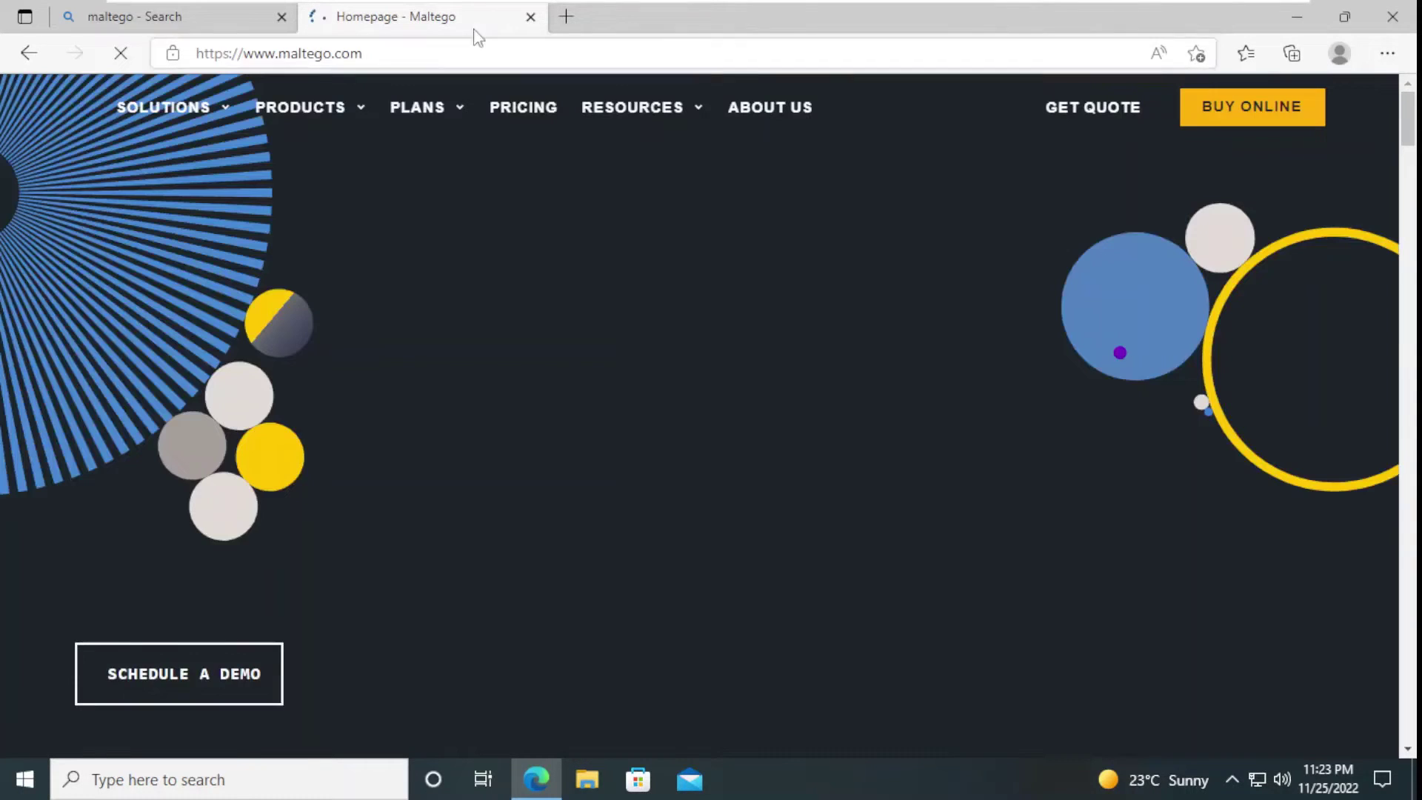
mouse_move(498, 142)
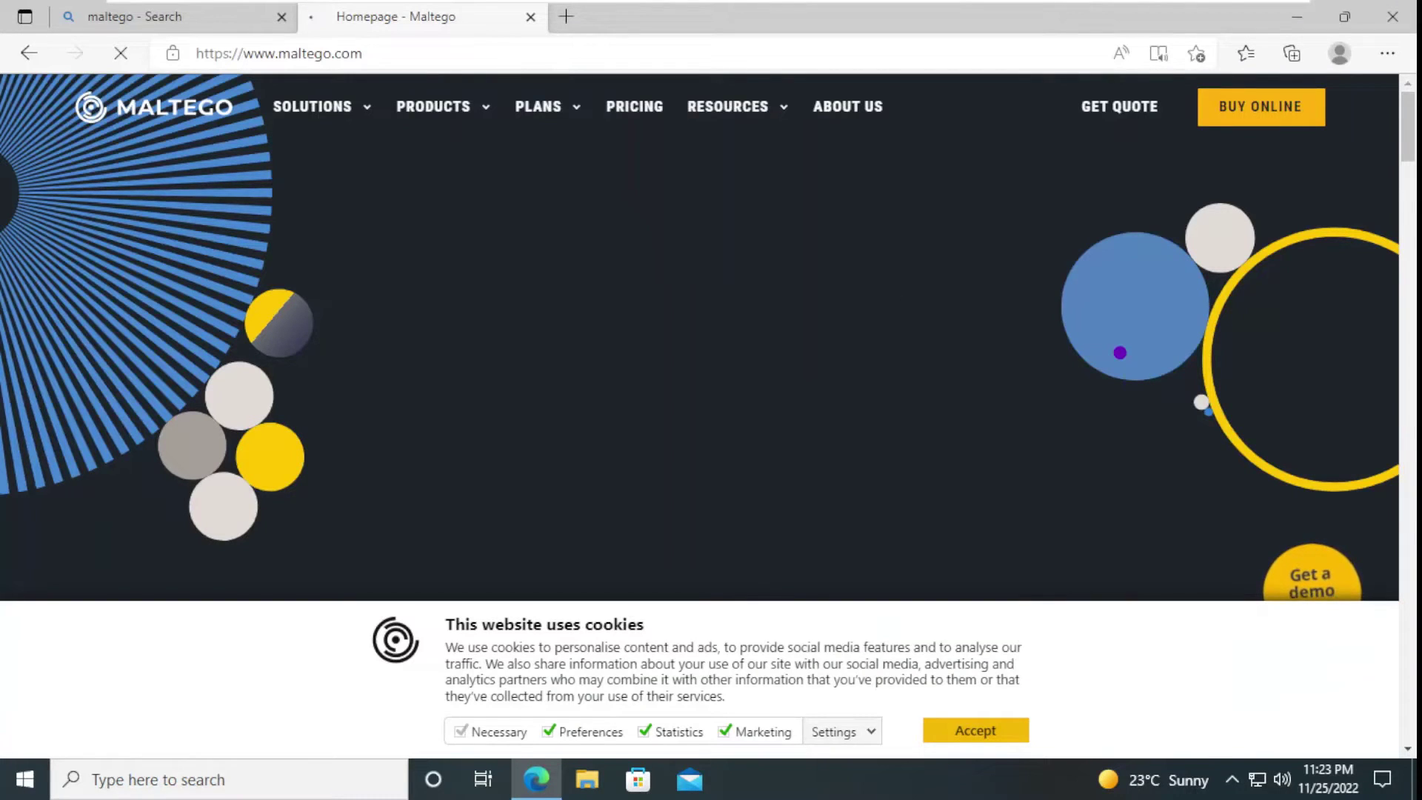
left_click(1007, 730)
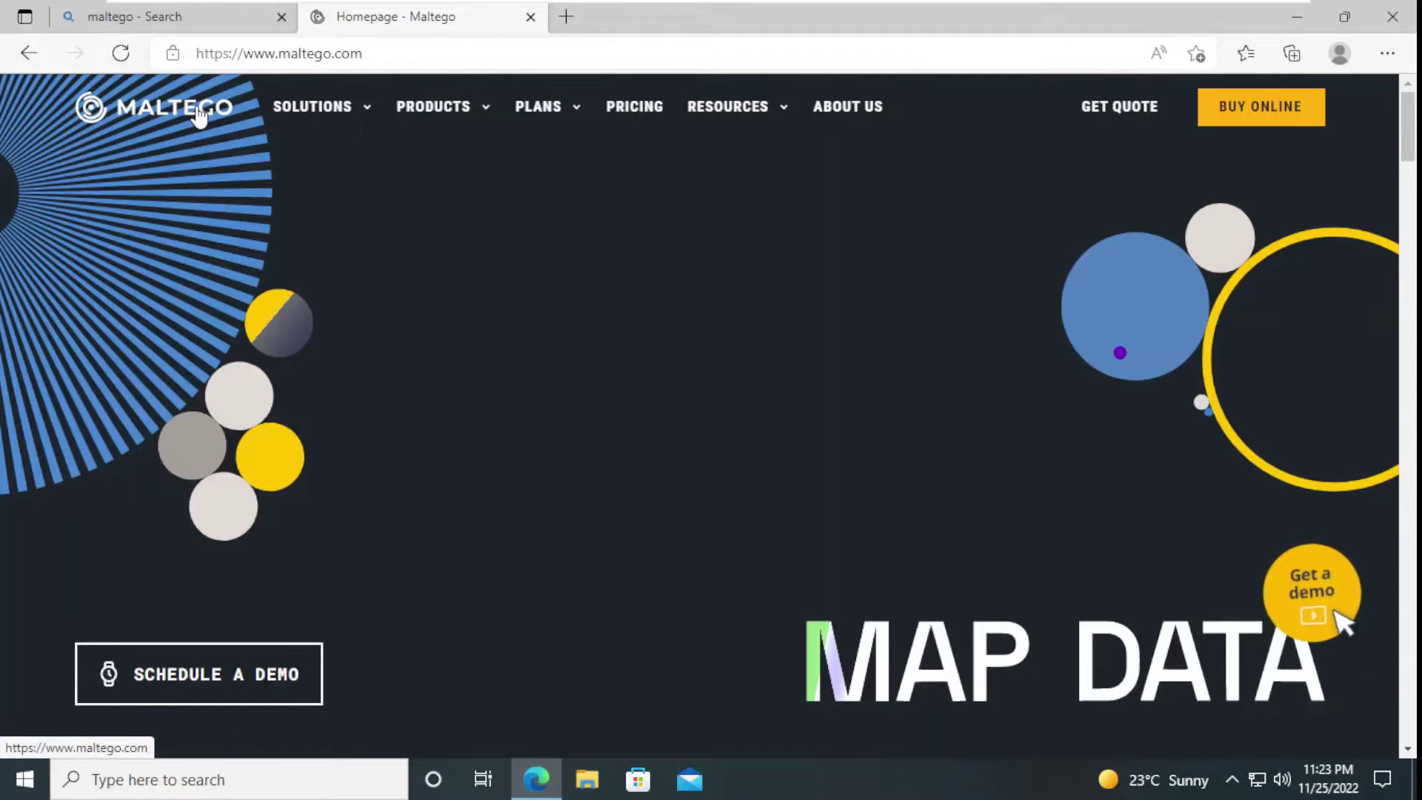
Step: Dismiss the demo pop-up and open the free Maltego CE registration page to review its form fields
mouse_move(299, 119)
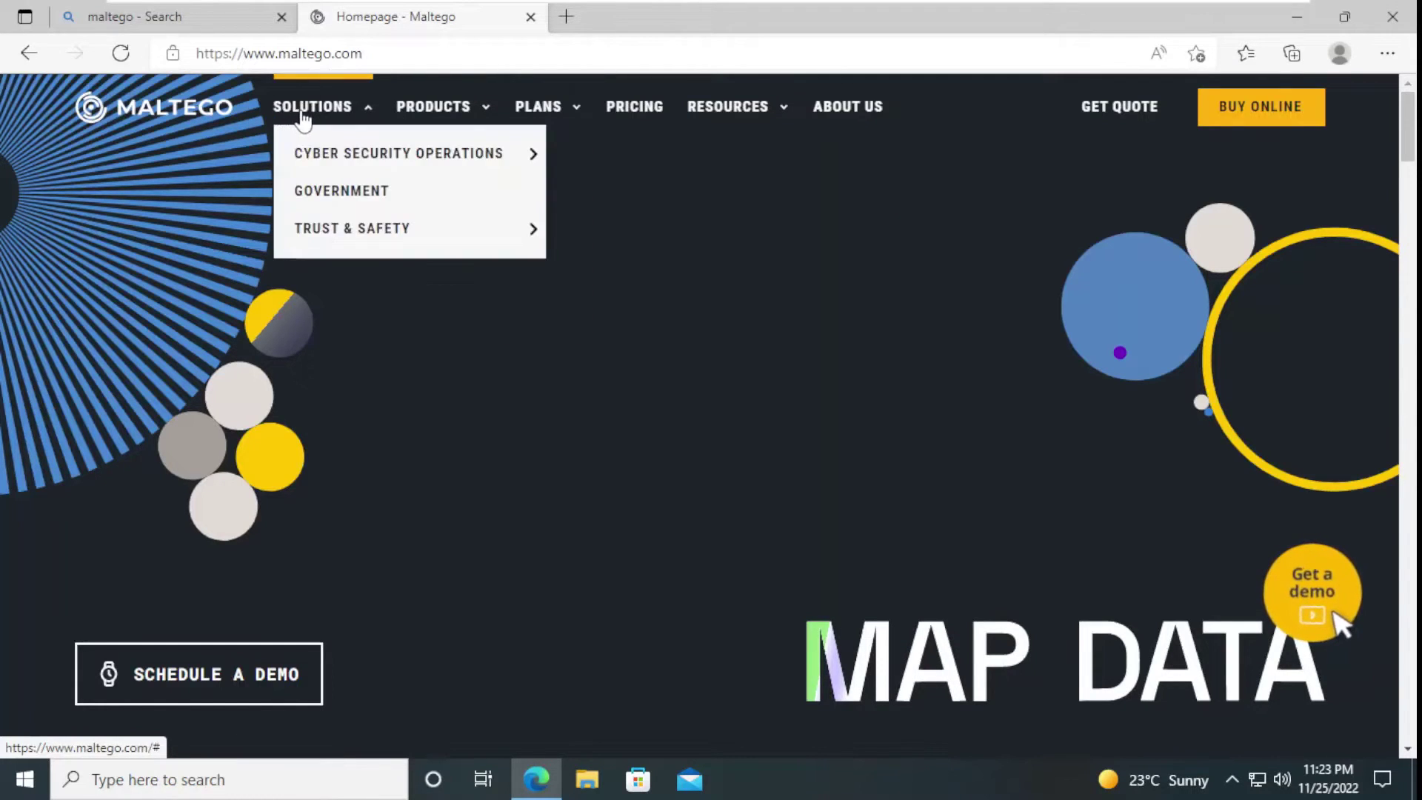
mouse_move(471, 115)
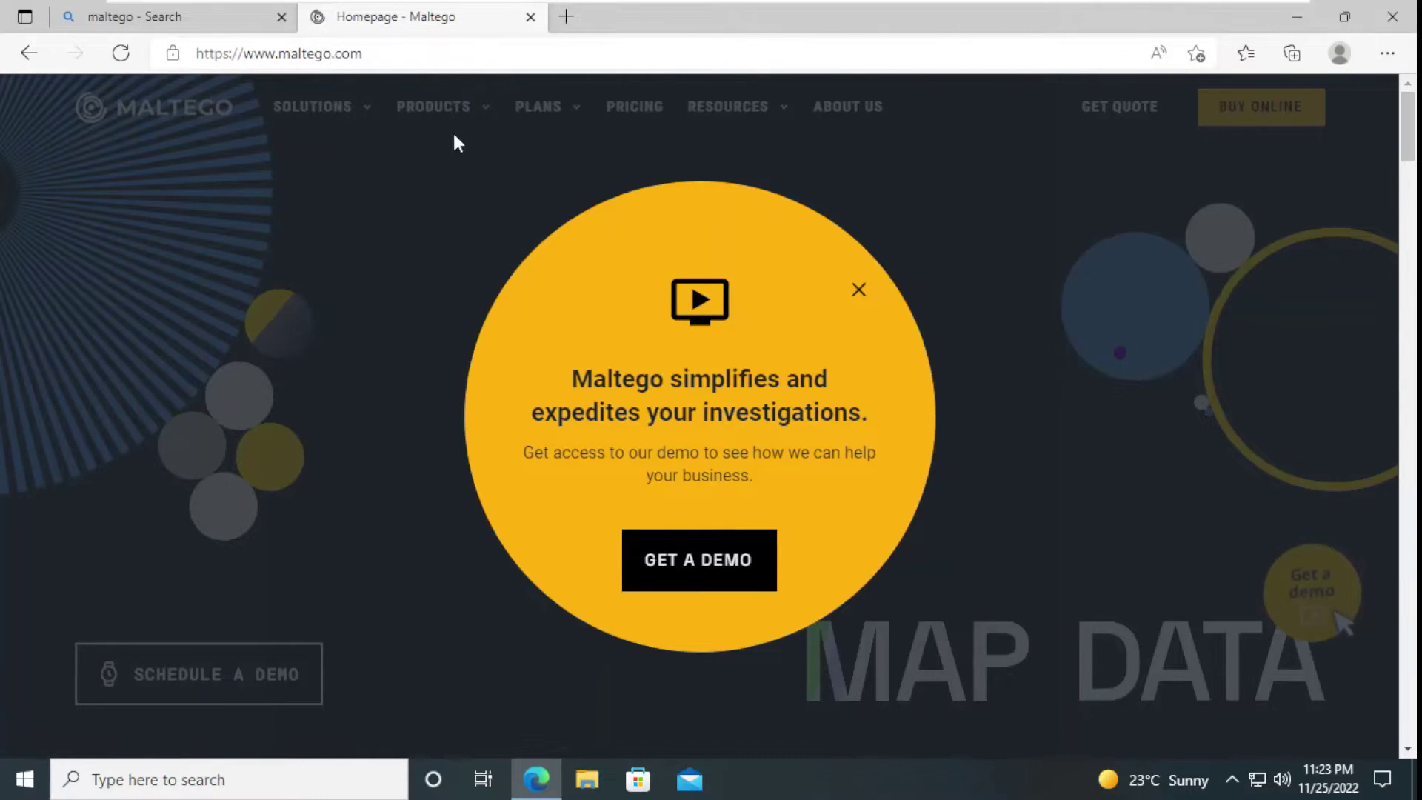
left_click(858, 292)
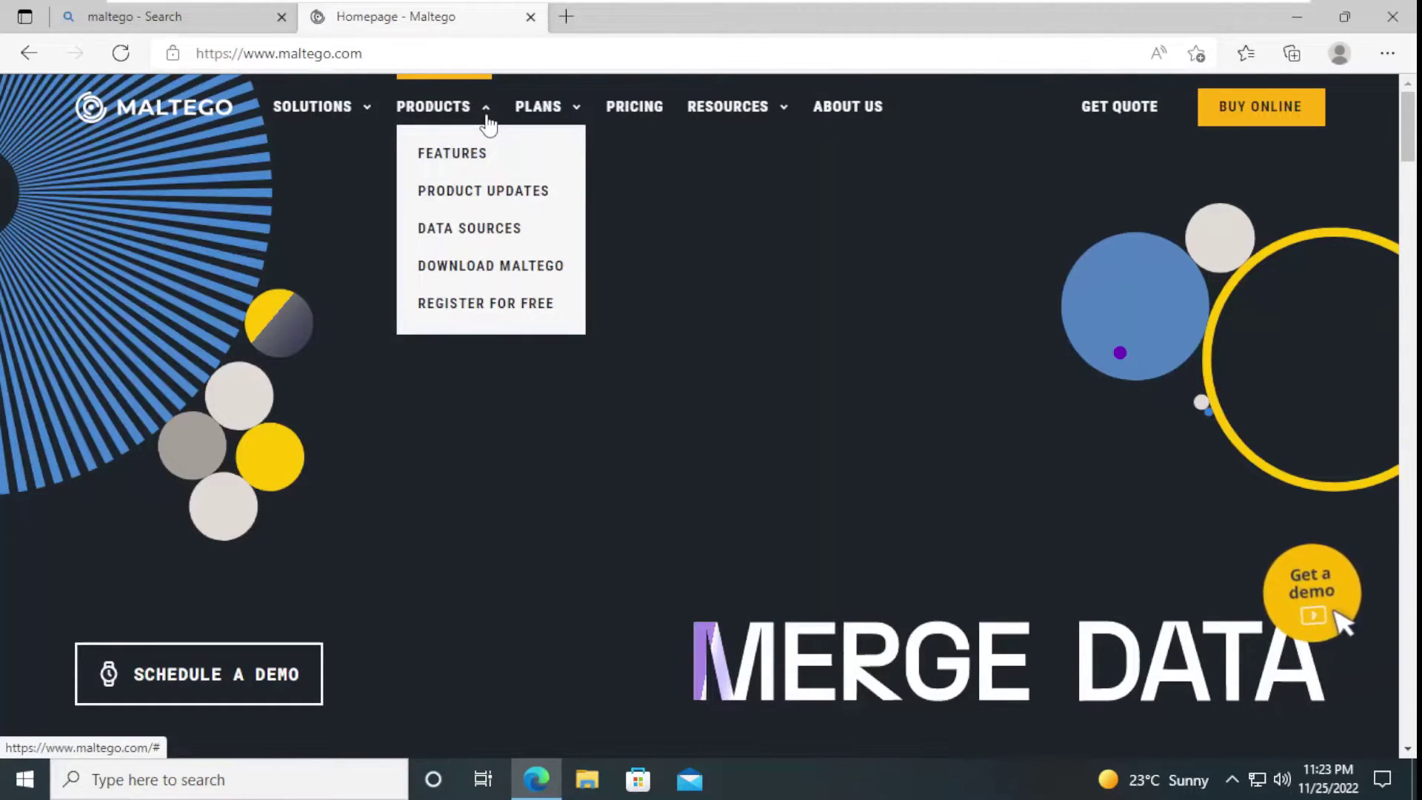
left_click(494, 315)
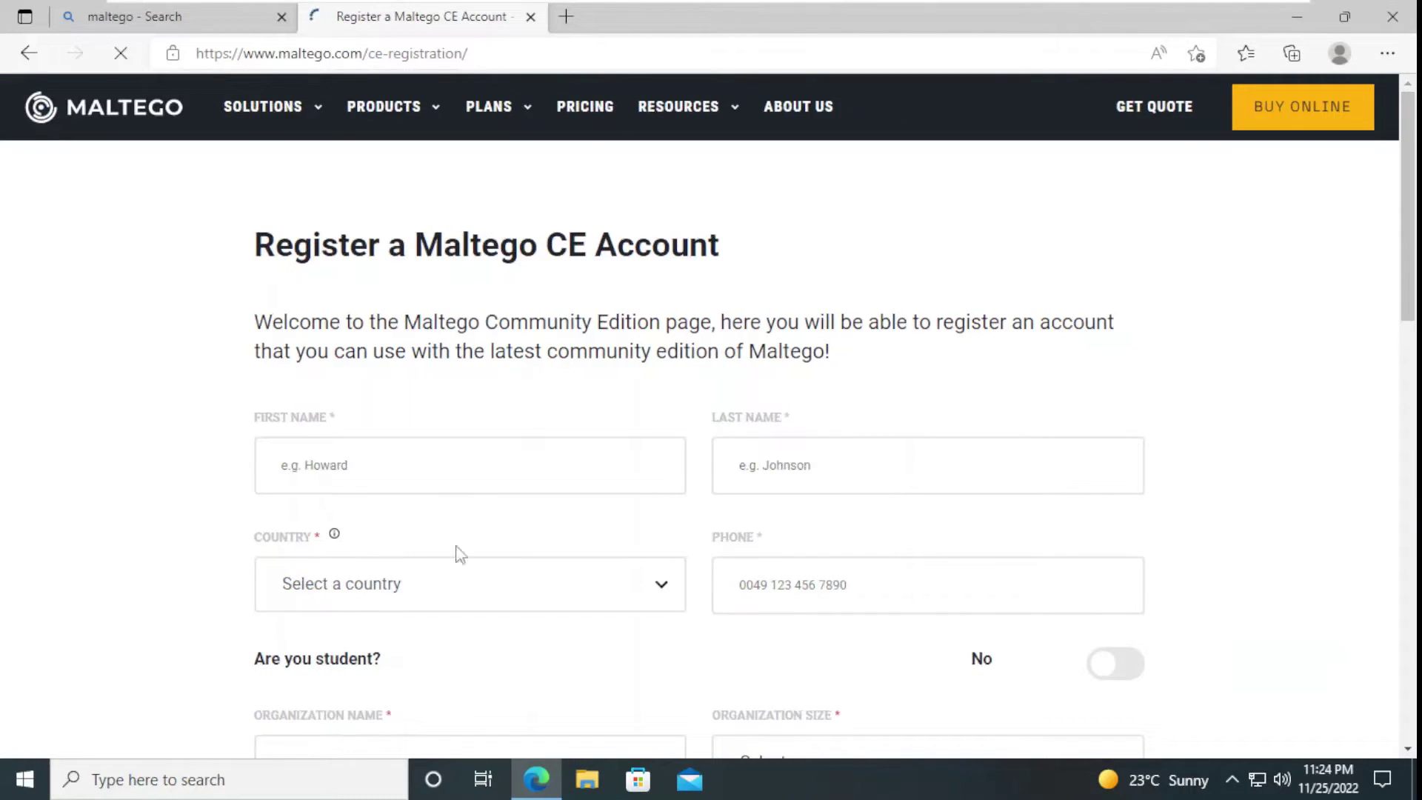
scroll(762, 589, "down", 8)
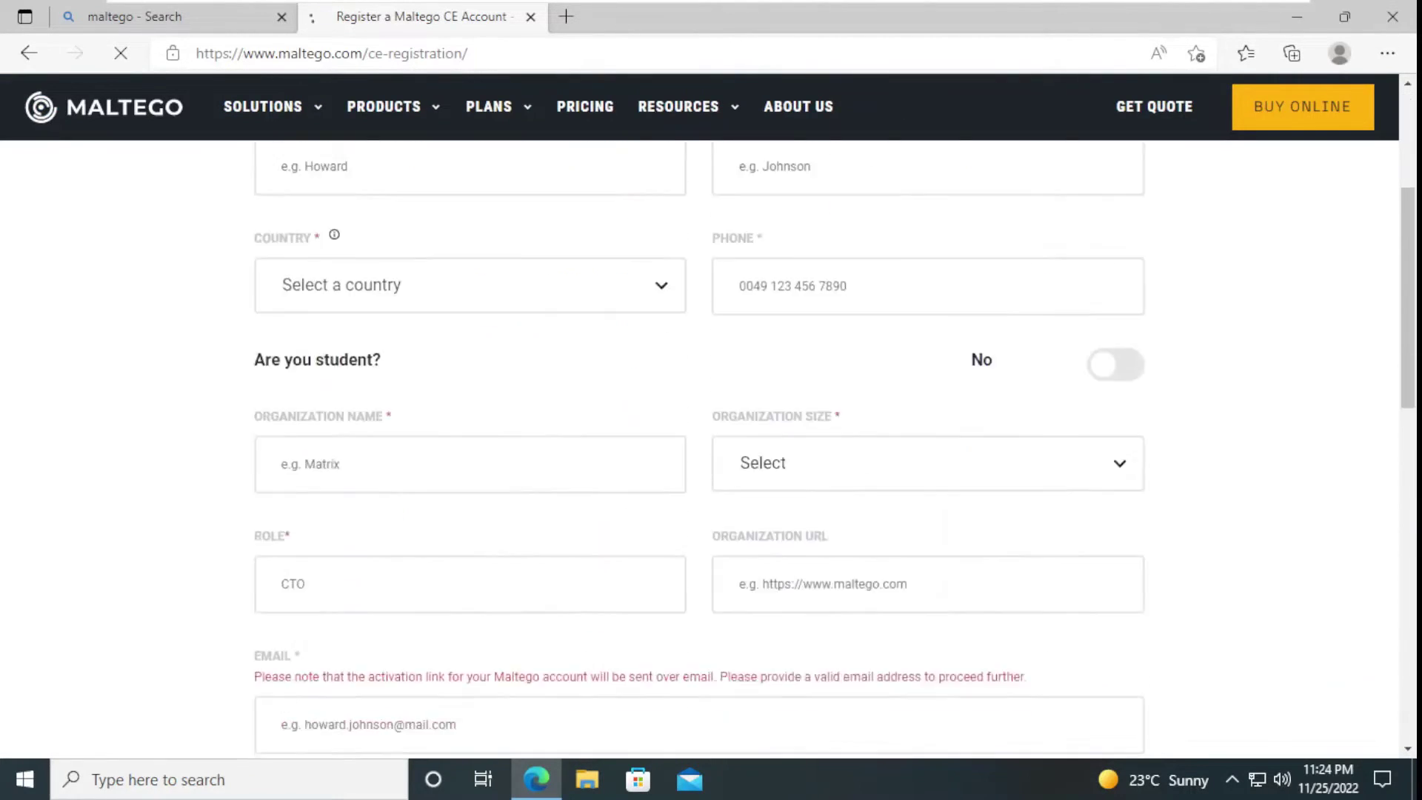
scroll(763, 589, "up", 8)
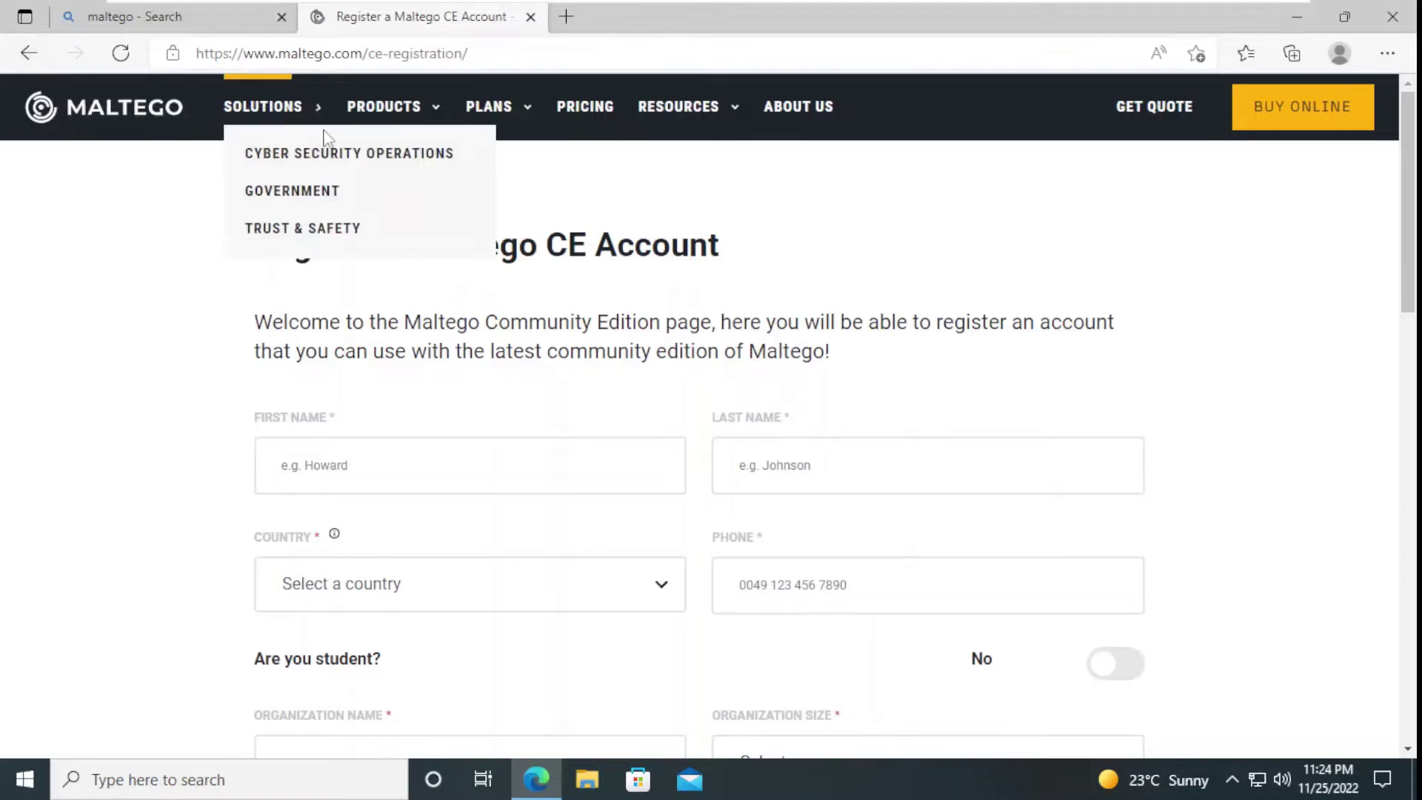
Step: Open the Maltego Community plan page, look through it, and go to the free Maltego CE download page
mouse_move(426, 118)
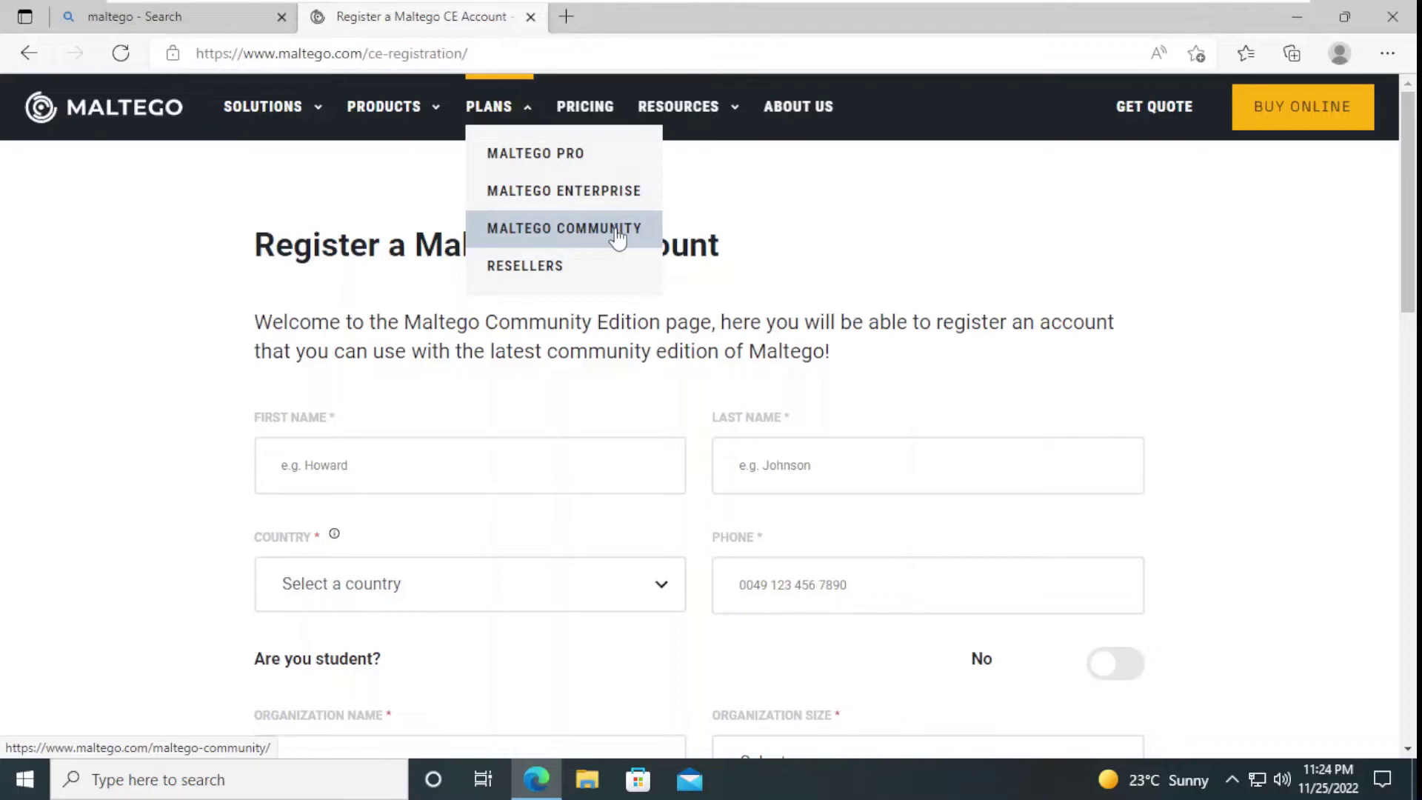
left_click(571, 234)
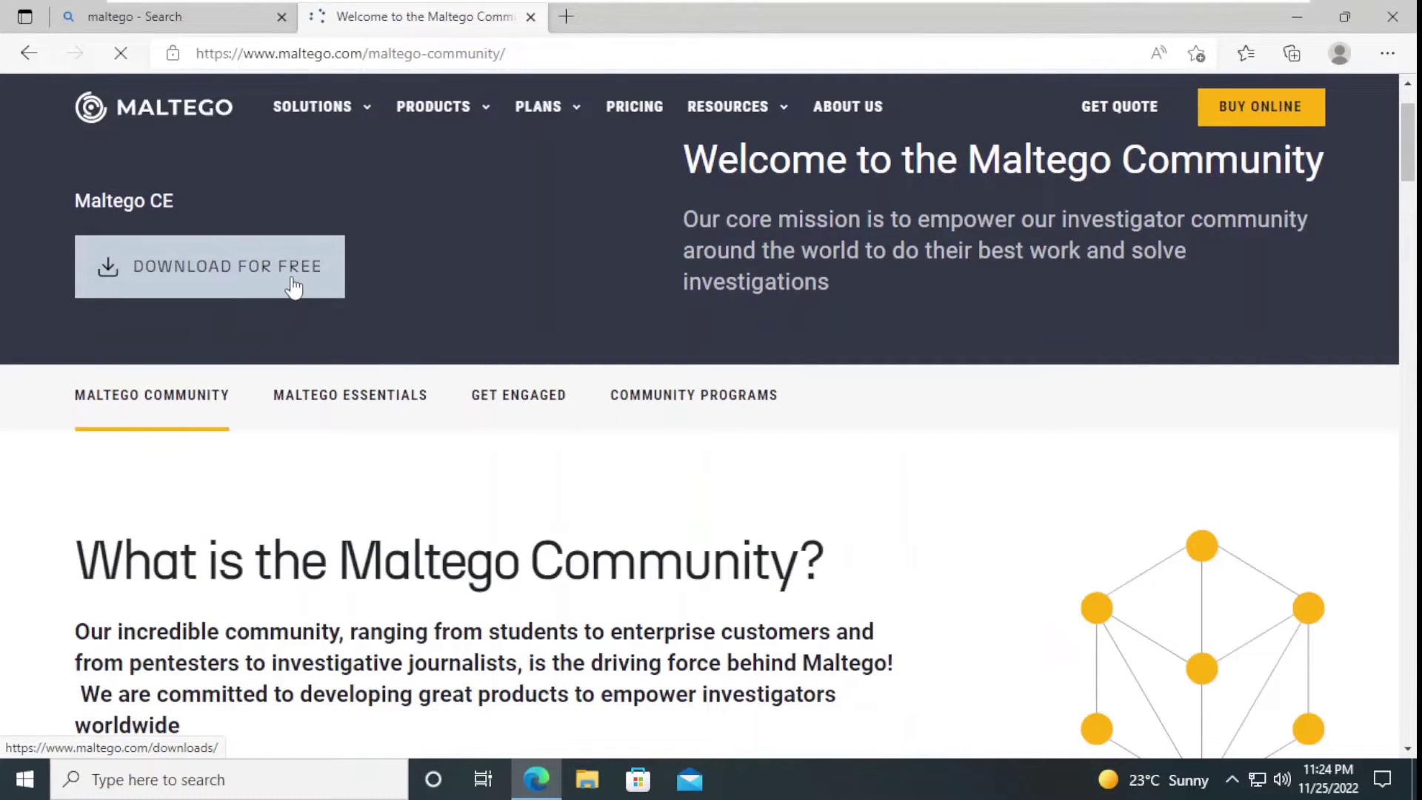
scroll(305, 317, "down", 4)
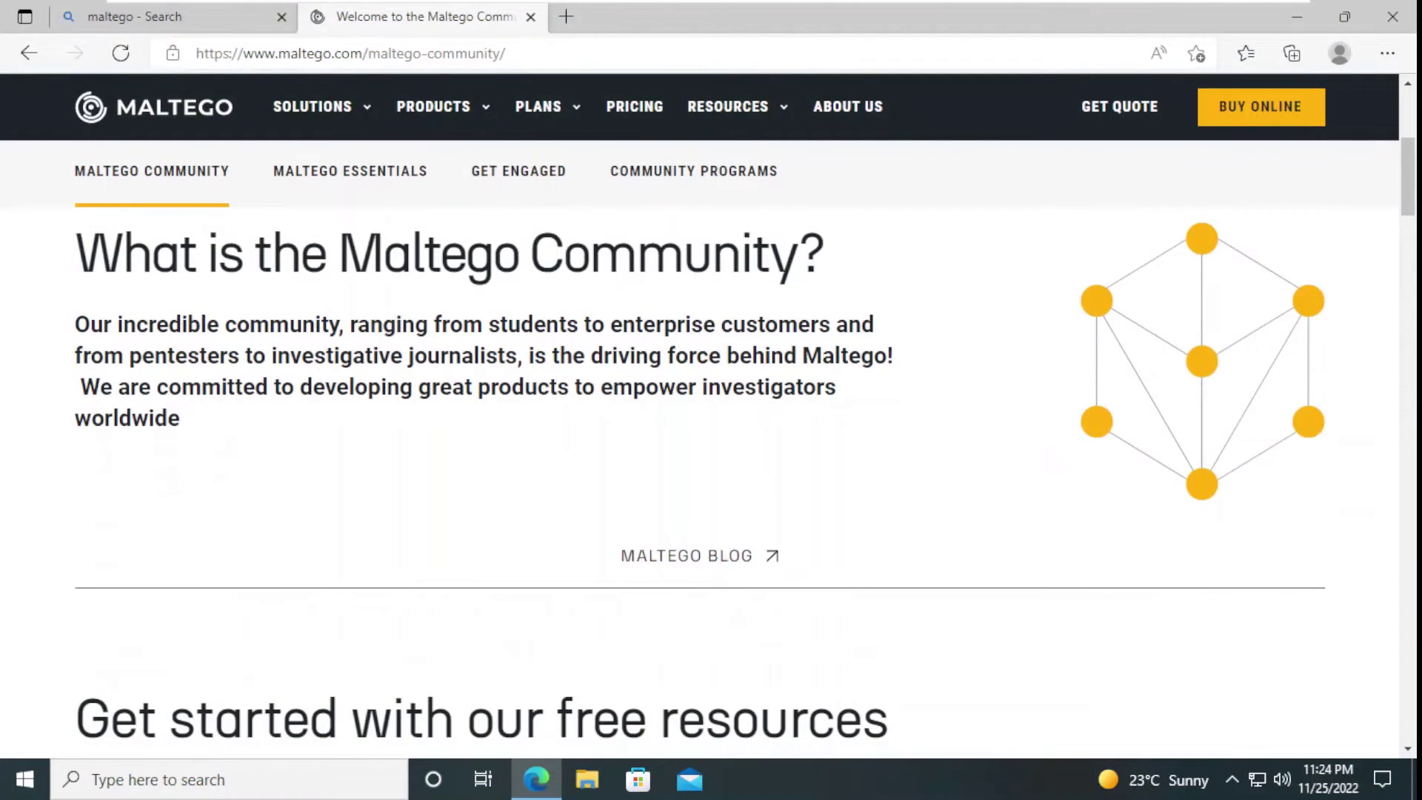
scroll(700, 445, "down", 5)
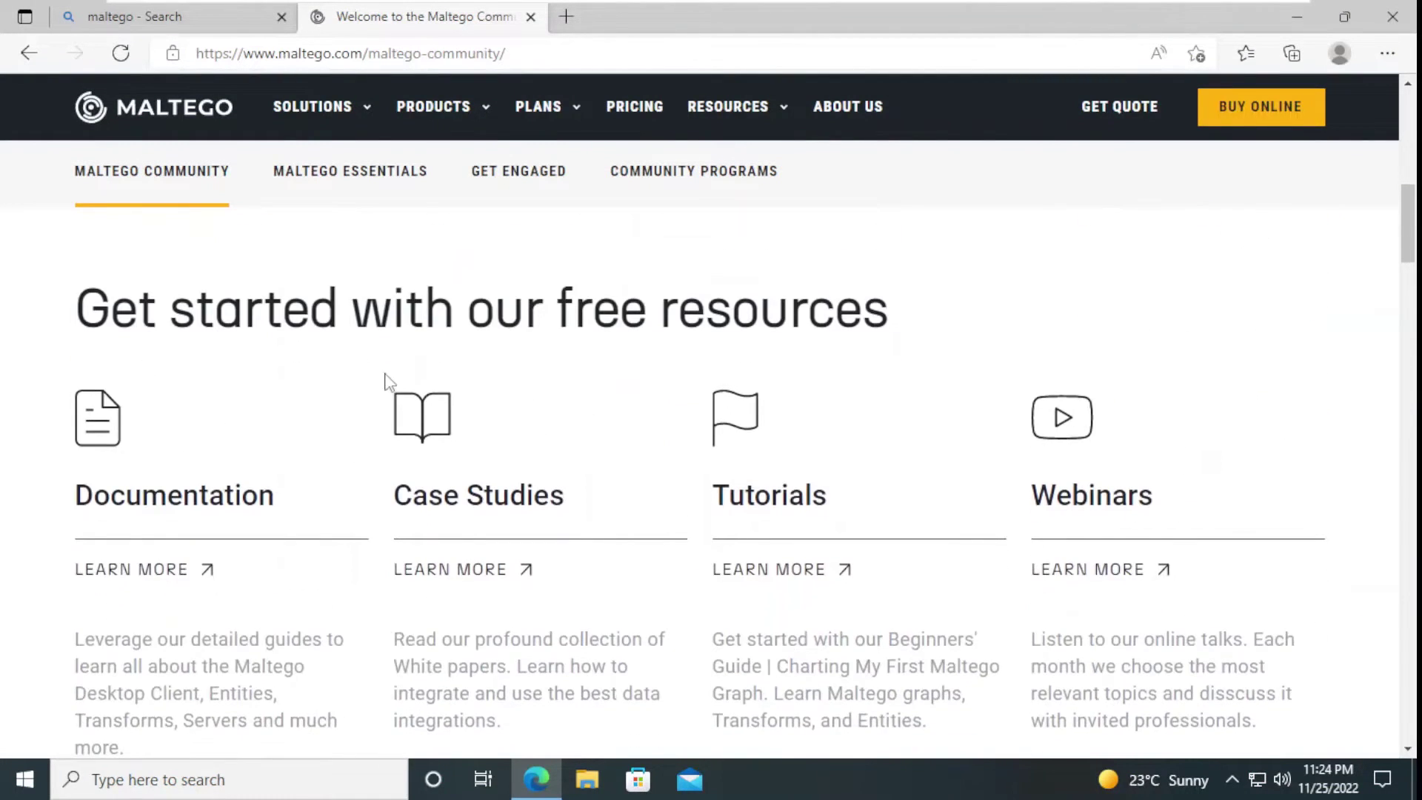
scroll(385, 381, "up", 10)
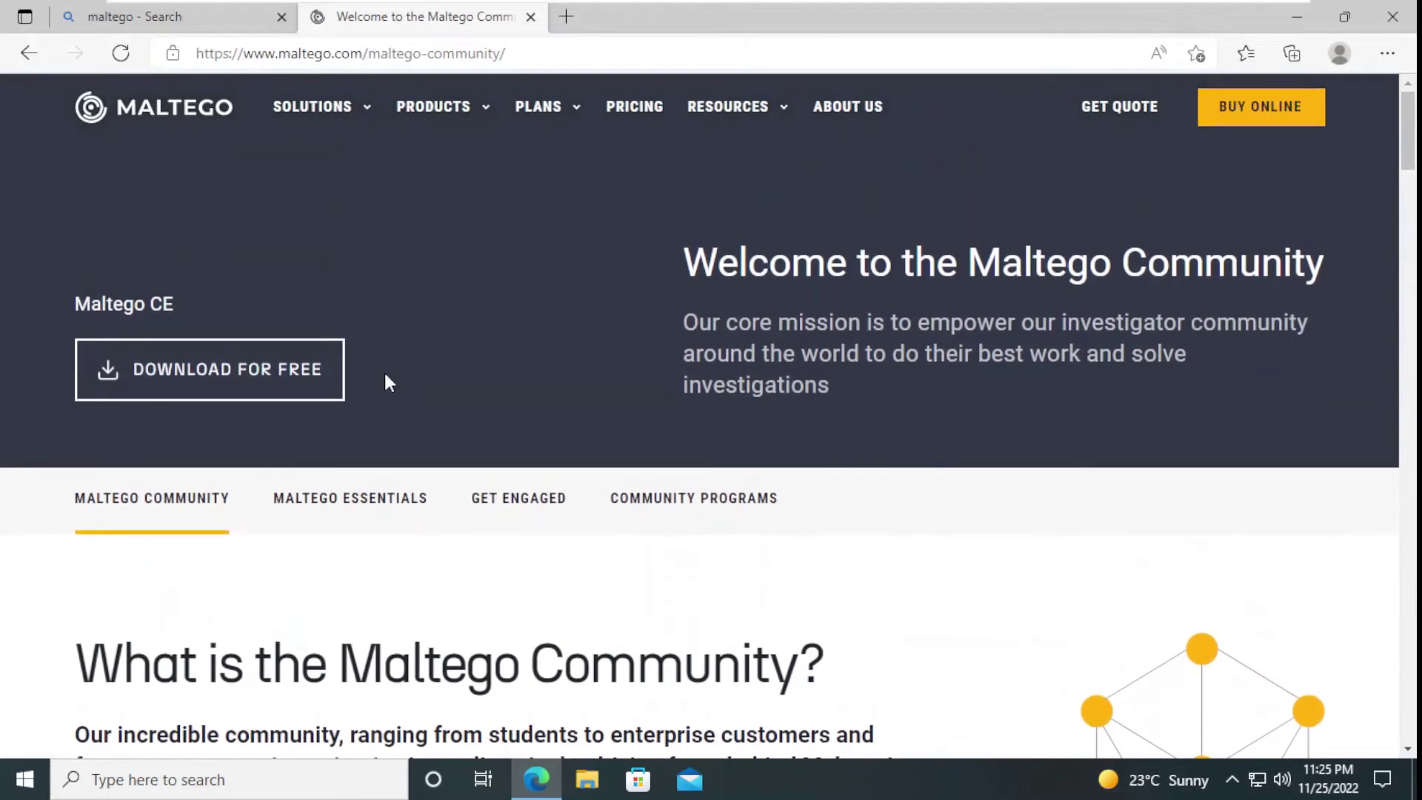
left_click(226, 385)
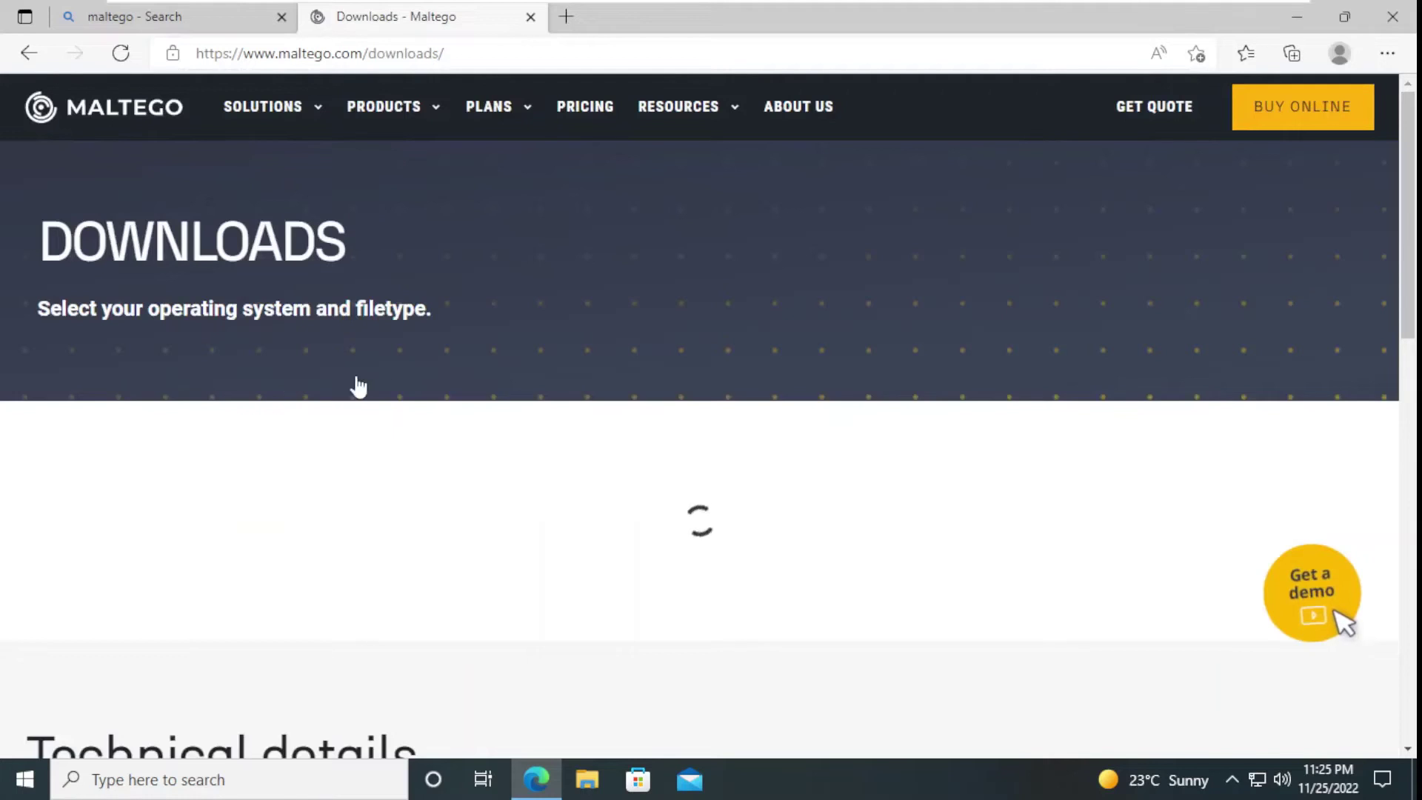
Step: Download Maltego for Windows with the file type .exe + Java (x64) and check the browser's download list
scroll(433, 425, "down", 1)
scroll(474, 411, "down", 3)
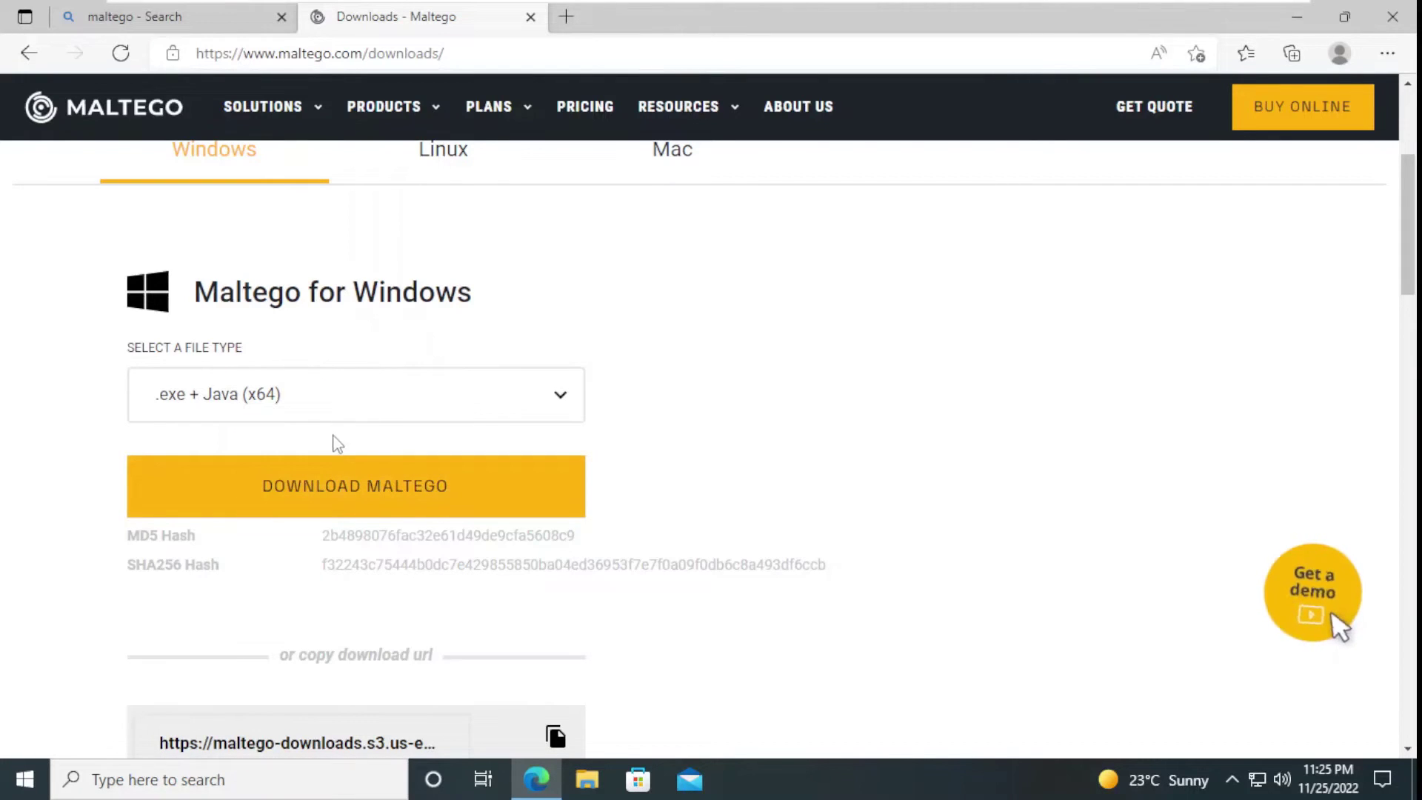
scroll(371, 390, "up", 1)
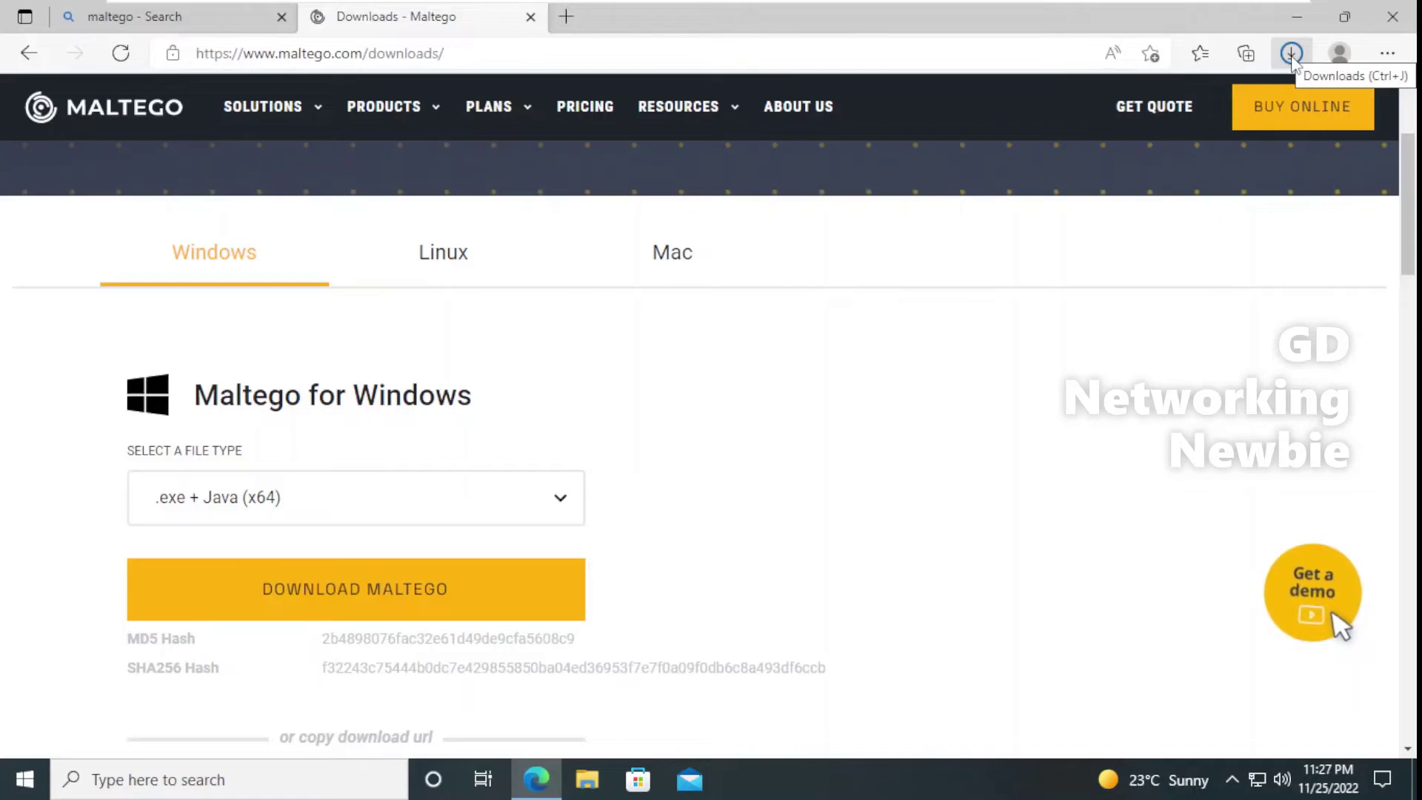
left_click(1291, 55)
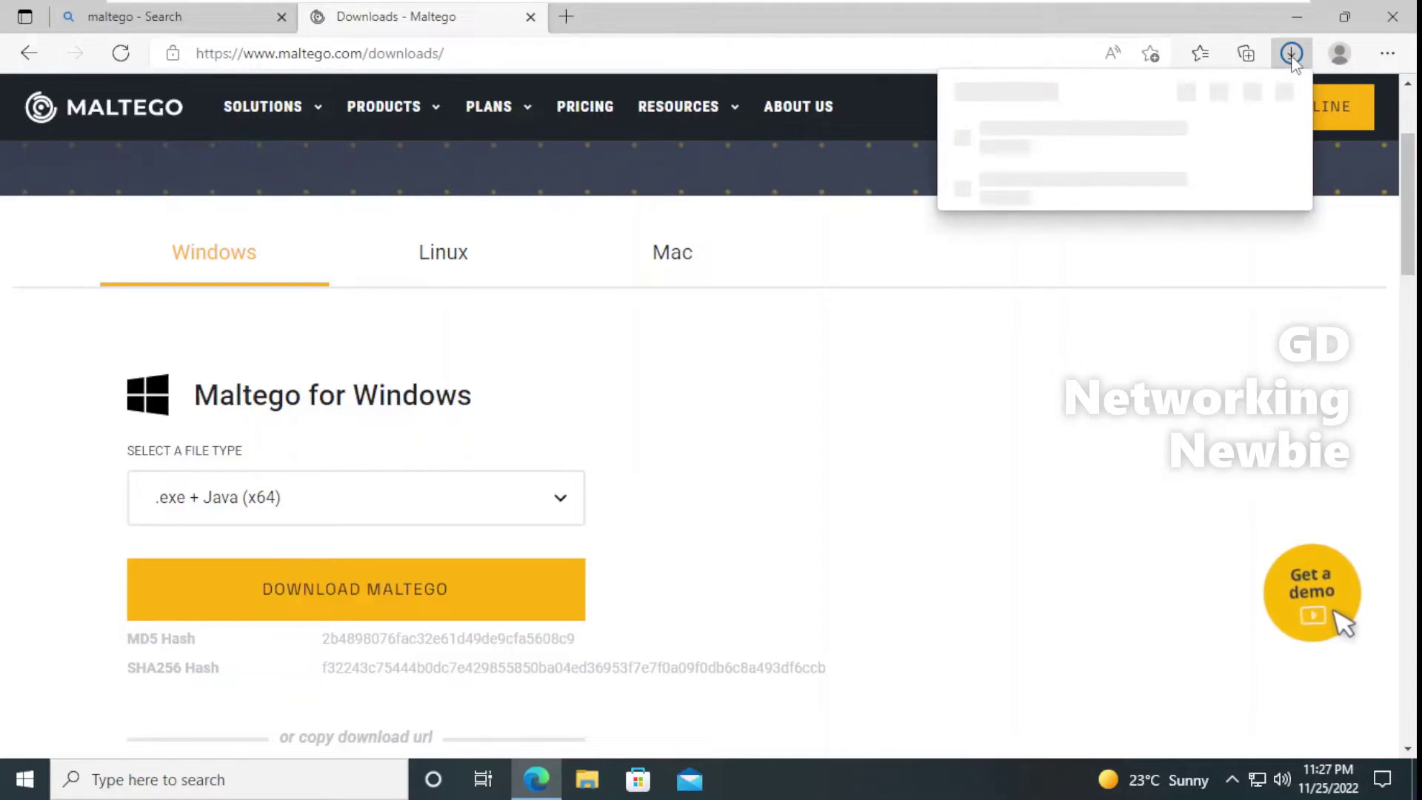
Step: Switch to File Explorer, run MaltegoSetup.JRE64.v4.3.1 from the Downloads folder and allow it to make changes to the device
left_click(1299, 22)
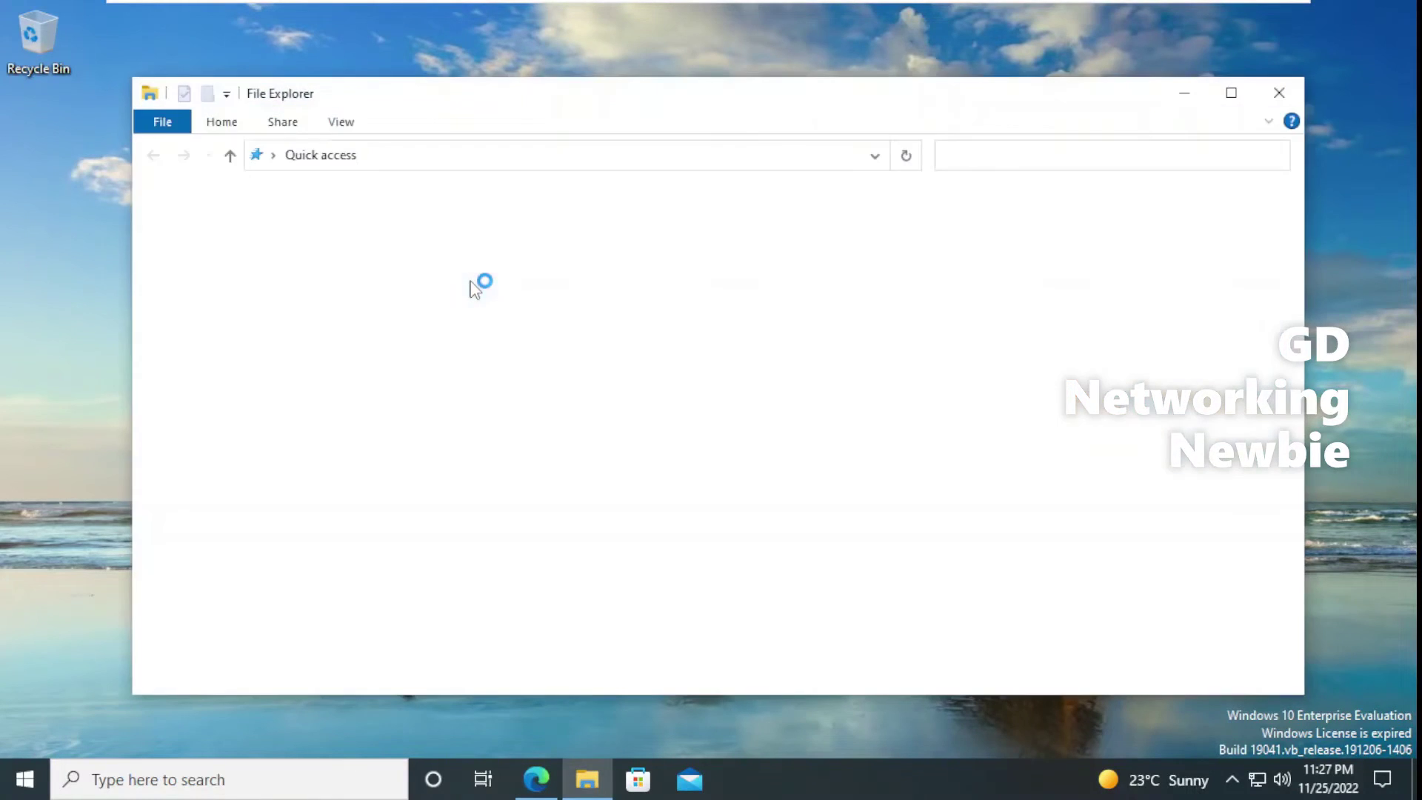
left_click(223, 259)
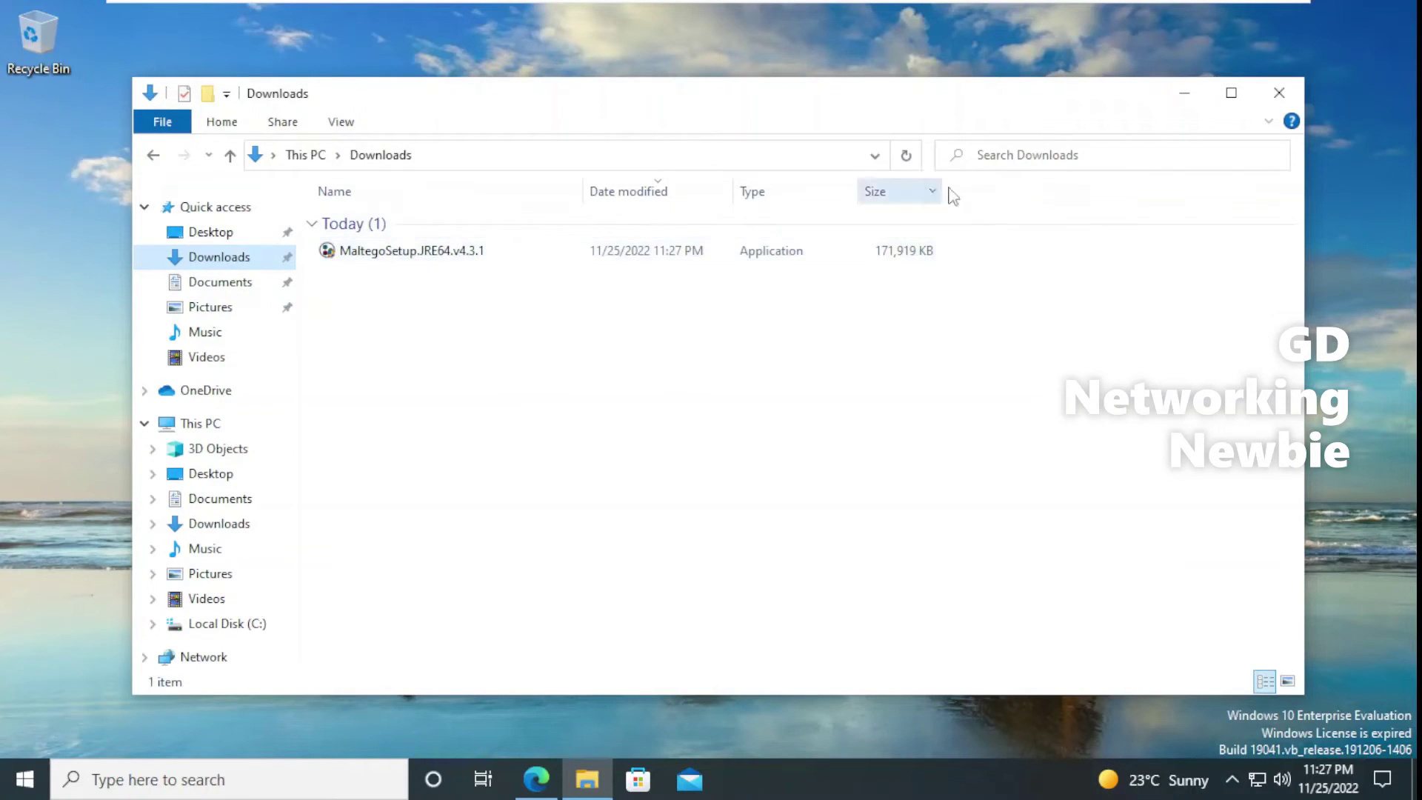
left_click(1230, 94)
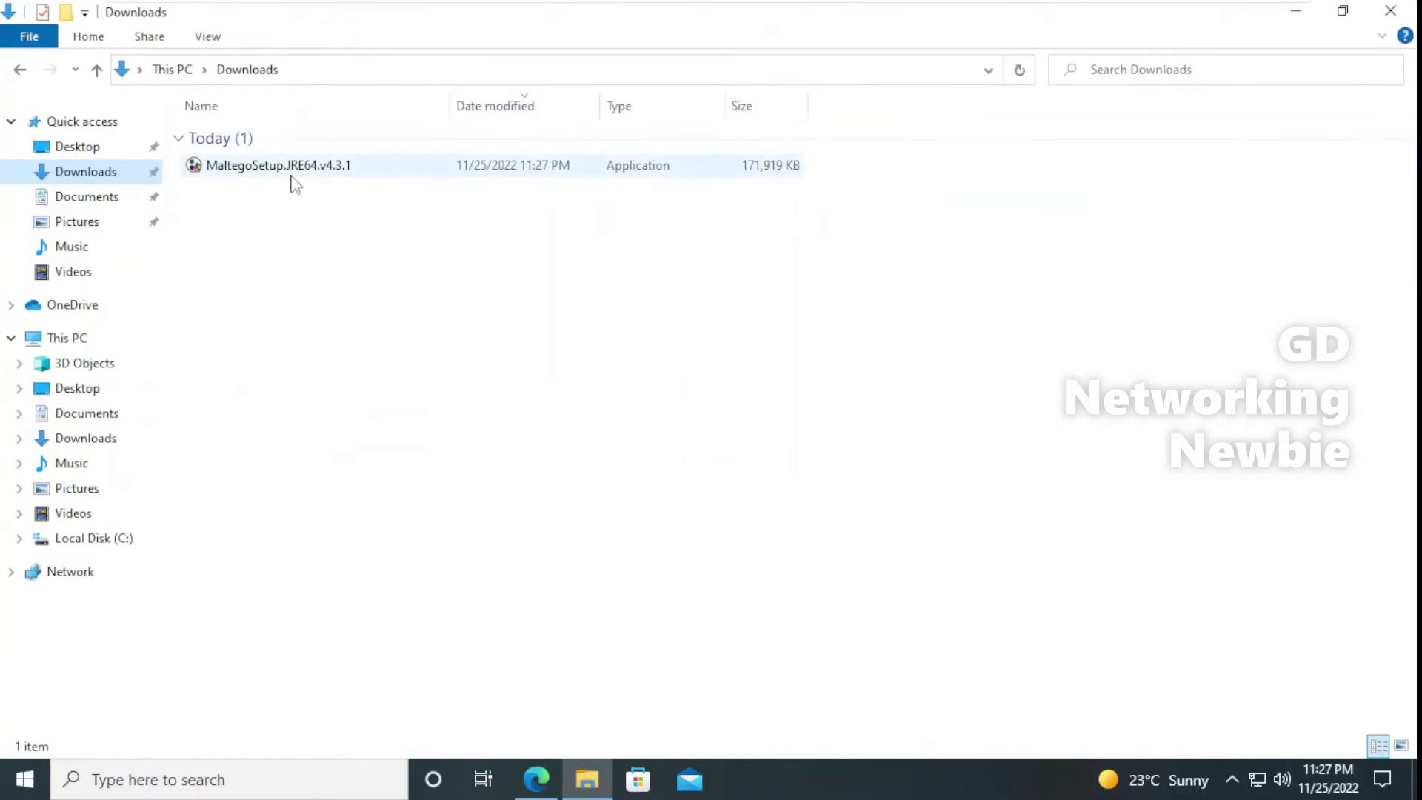
double_click(289, 176)
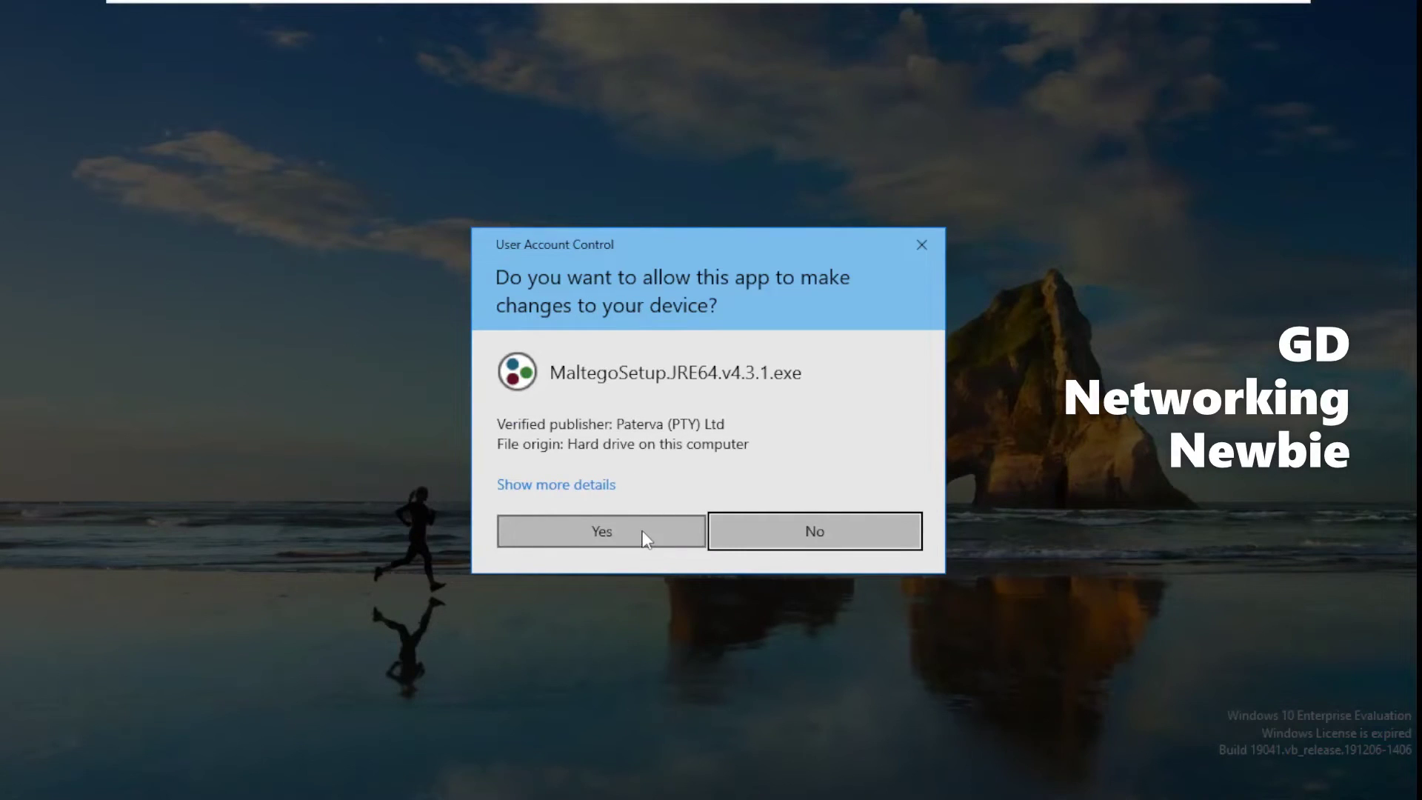
left_click(601, 531)
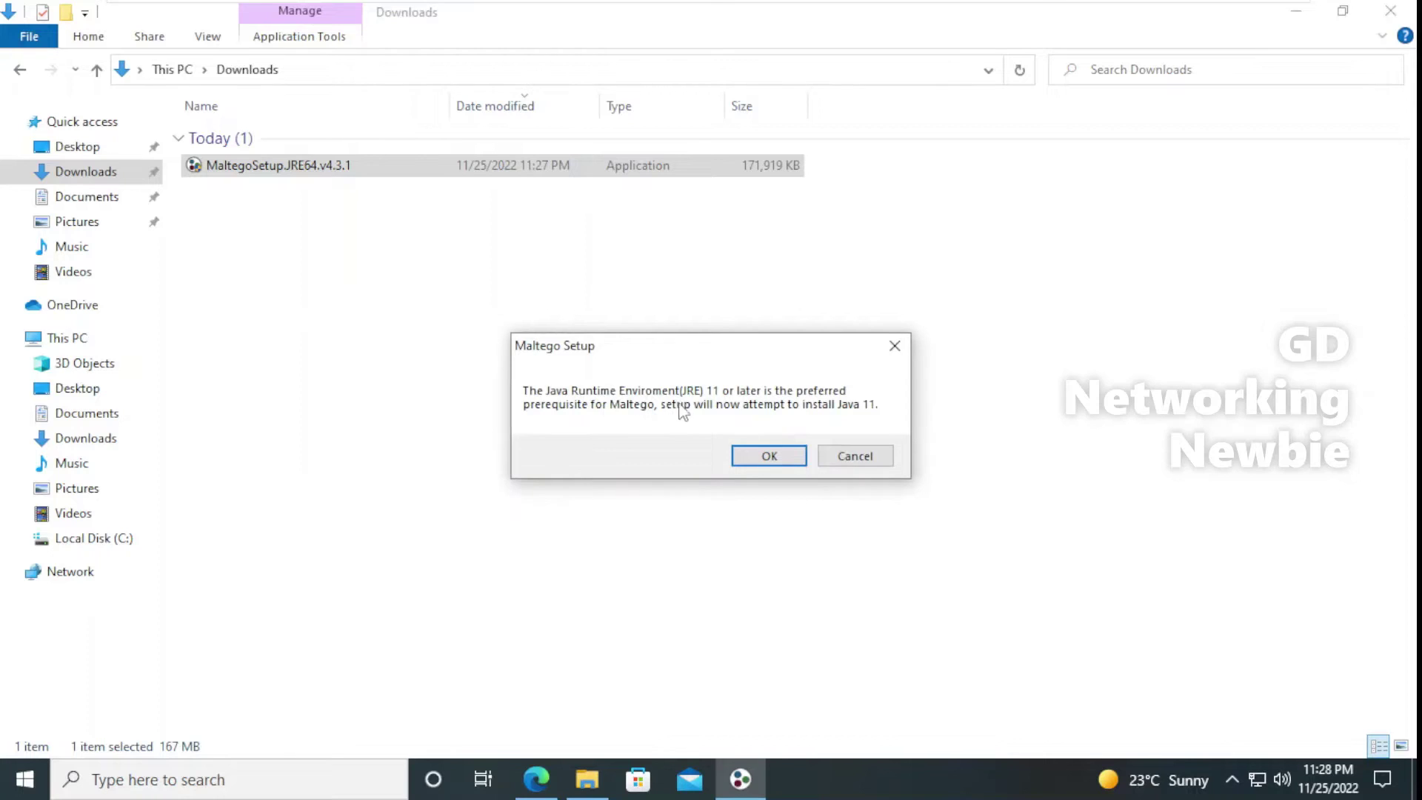
Step: Install the prerequisite AdoptOpenJDK JRE with Hotspot 11.0.7.10 (x64), accepting the license terms and keeping the default features and location
left_click(769, 457)
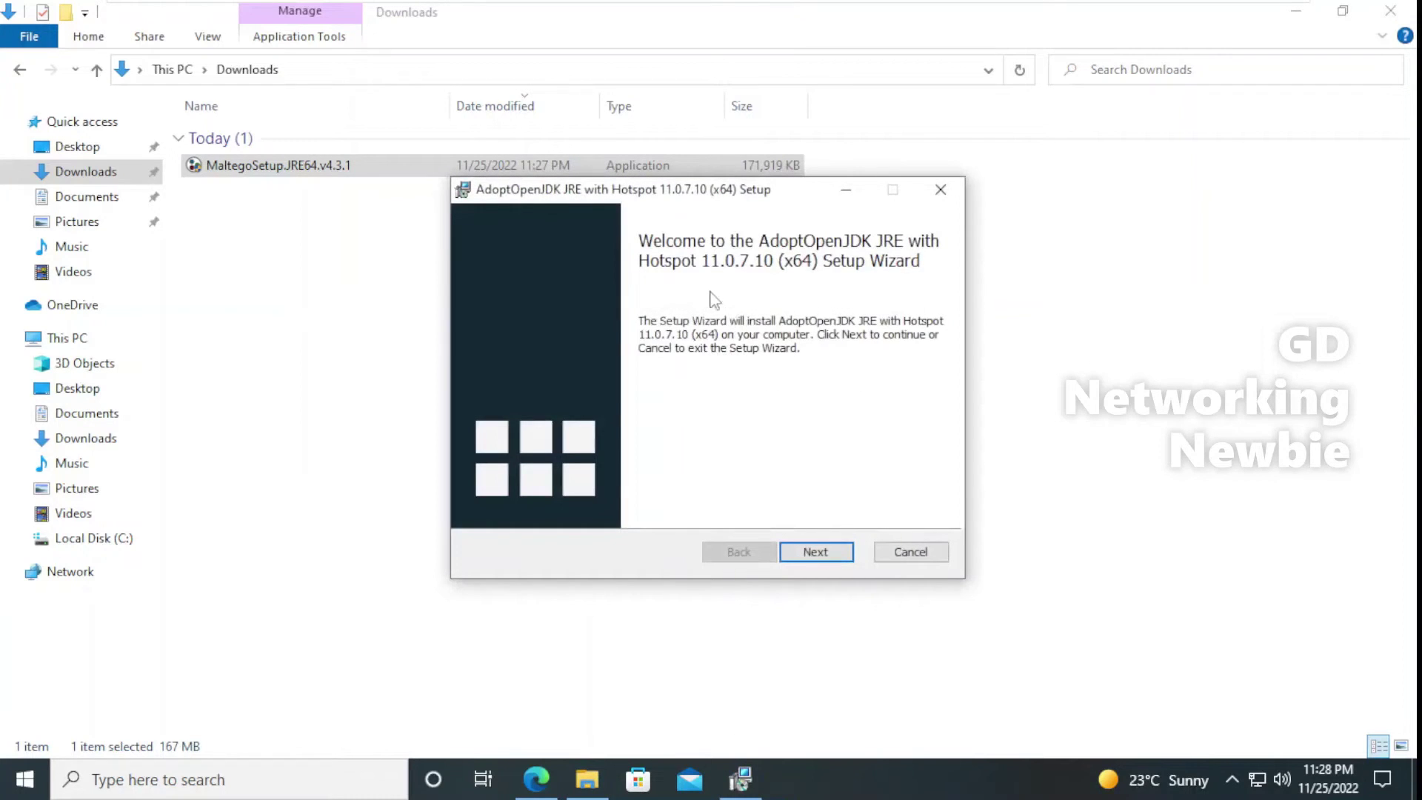
left_click(810, 554)
left_click(534, 504)
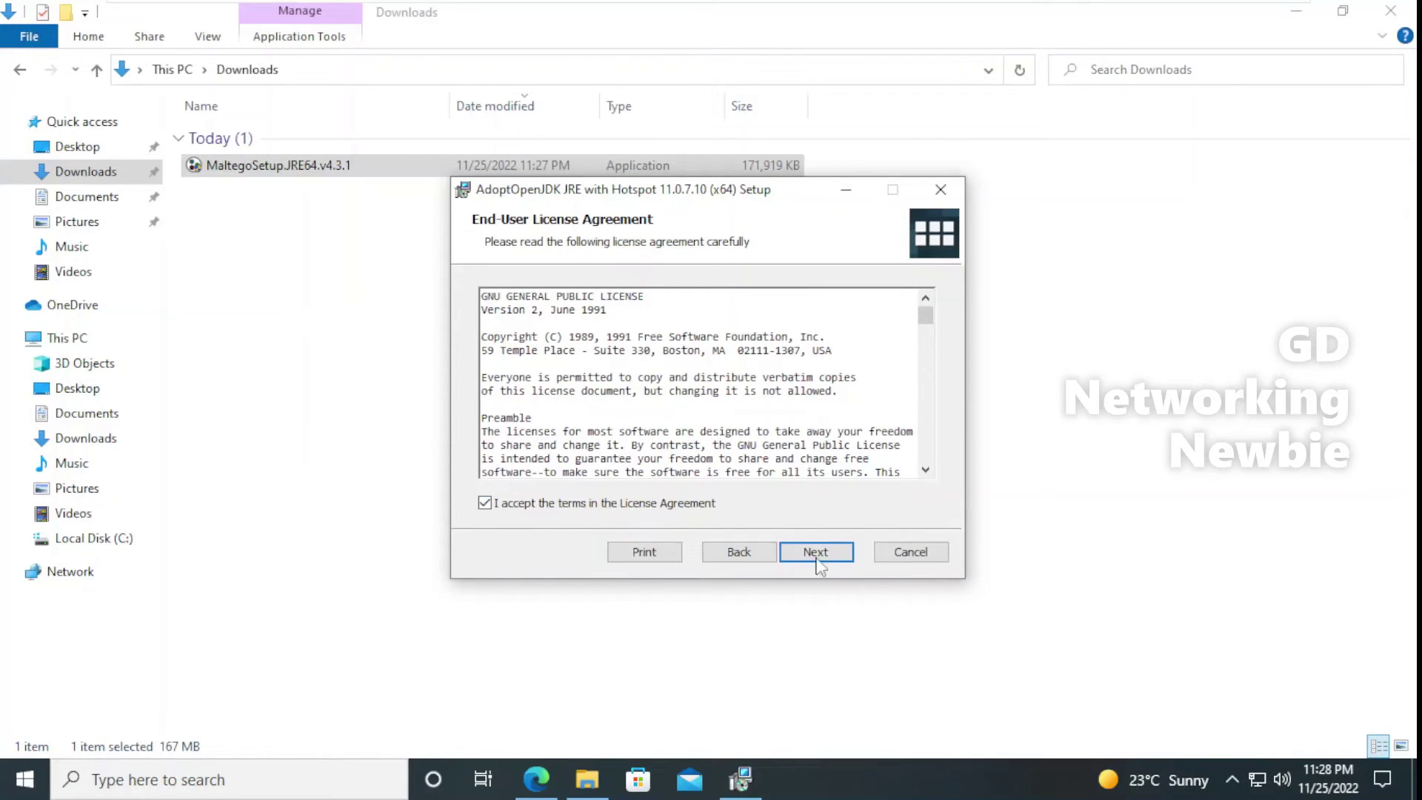
left_click(816, 557)
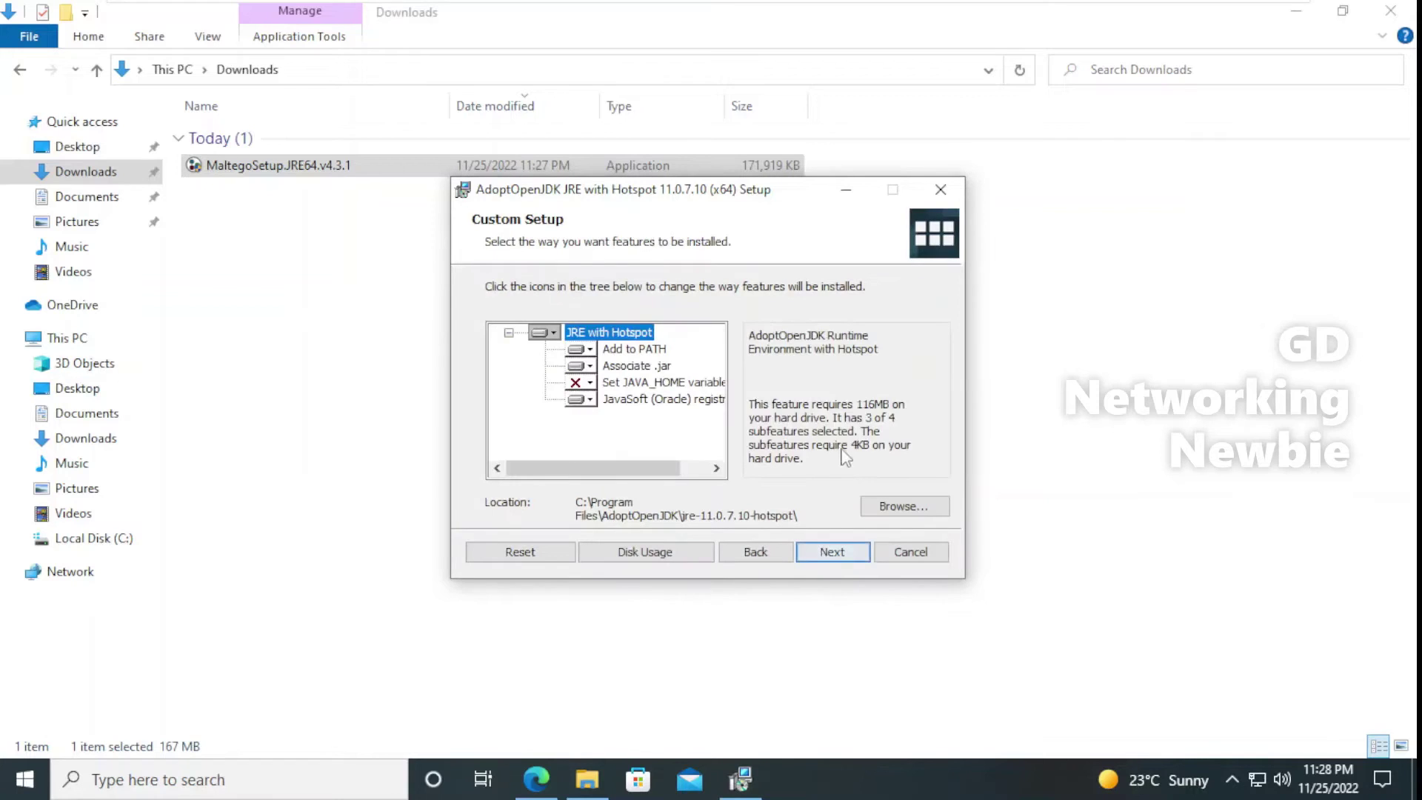
left_click(833, 556)
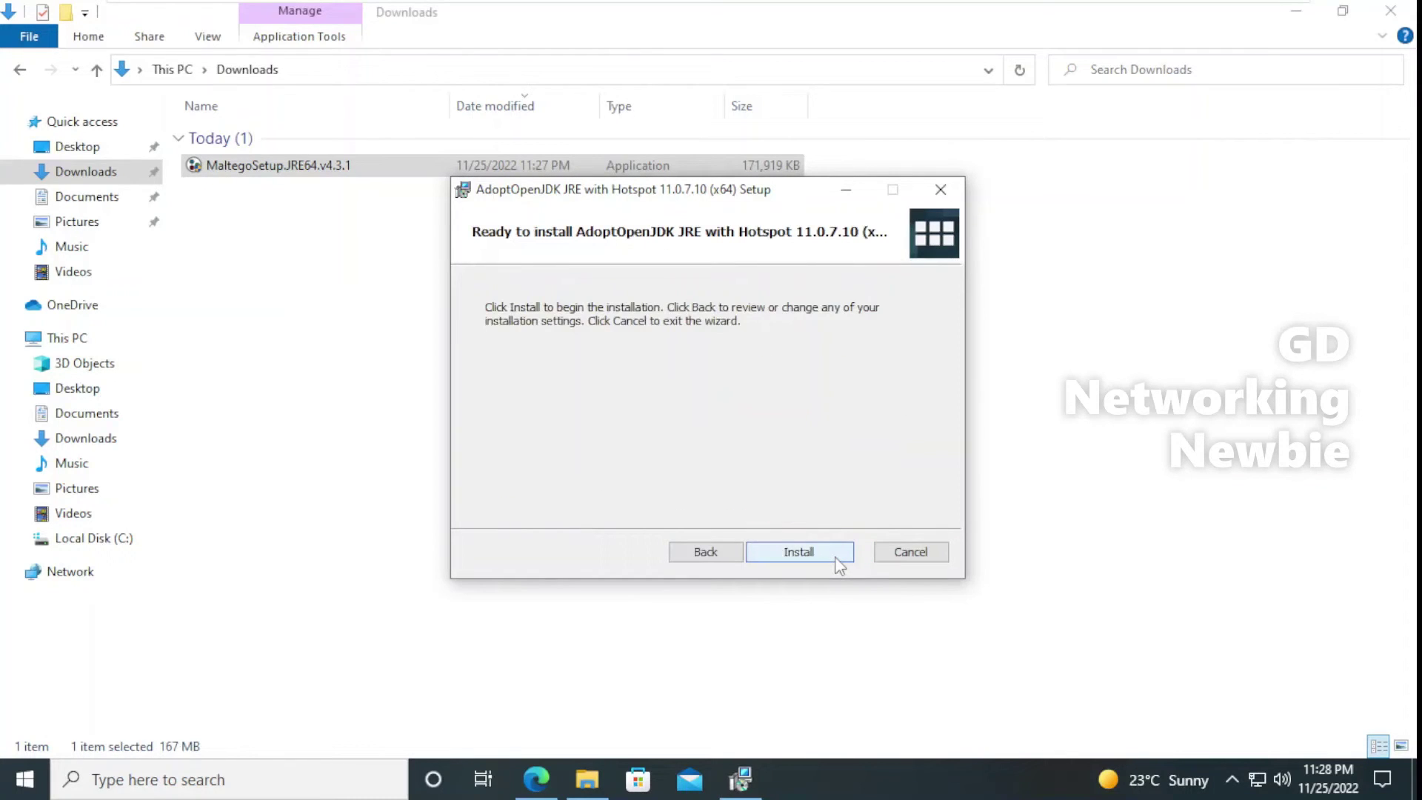
left_click(834, 557)
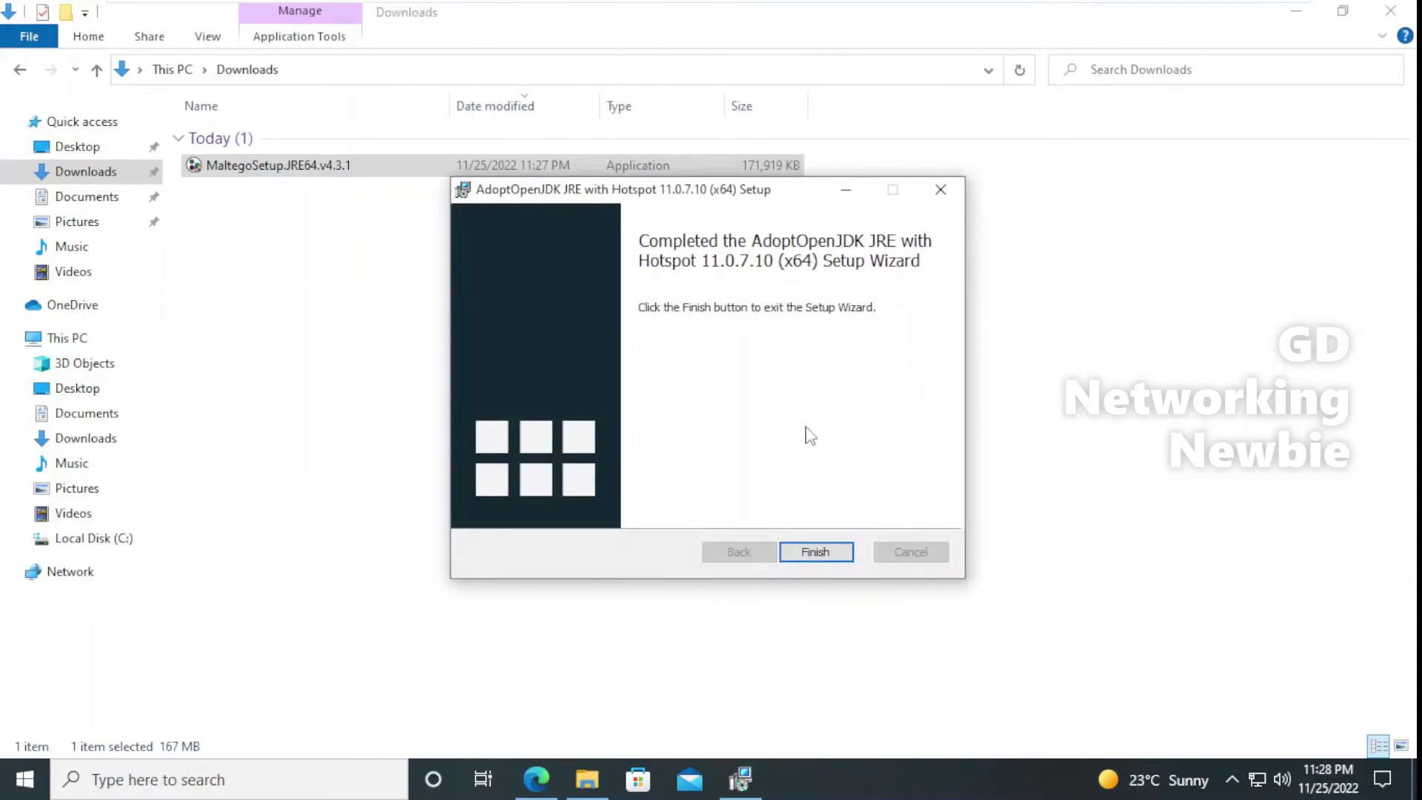
left_click(815, 553)
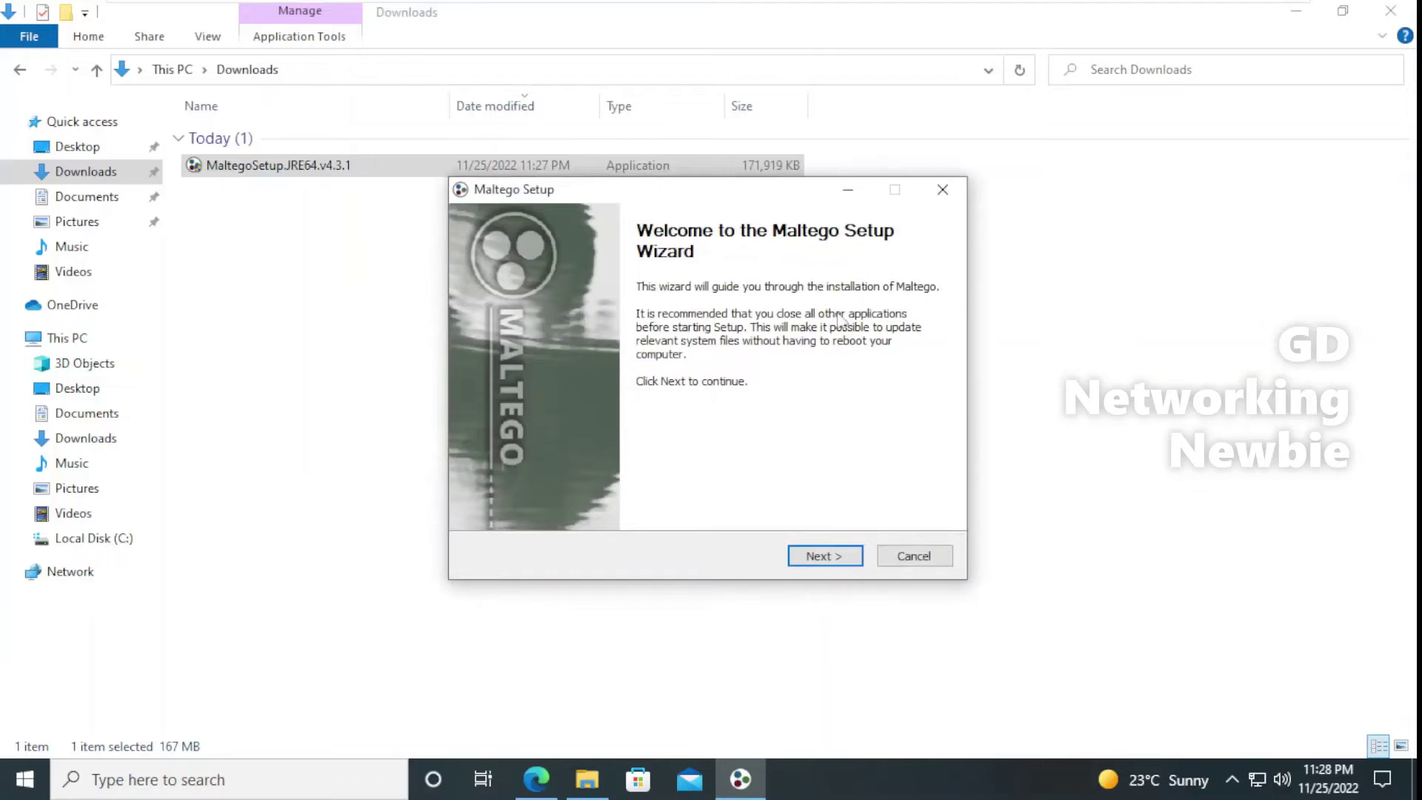
Step: Install Maltego for anyone using this computer, keeping the default destination and Paterva\Maltego shortcut folder, and close the wizard without a desktop shortcut
left_click(829, 562)
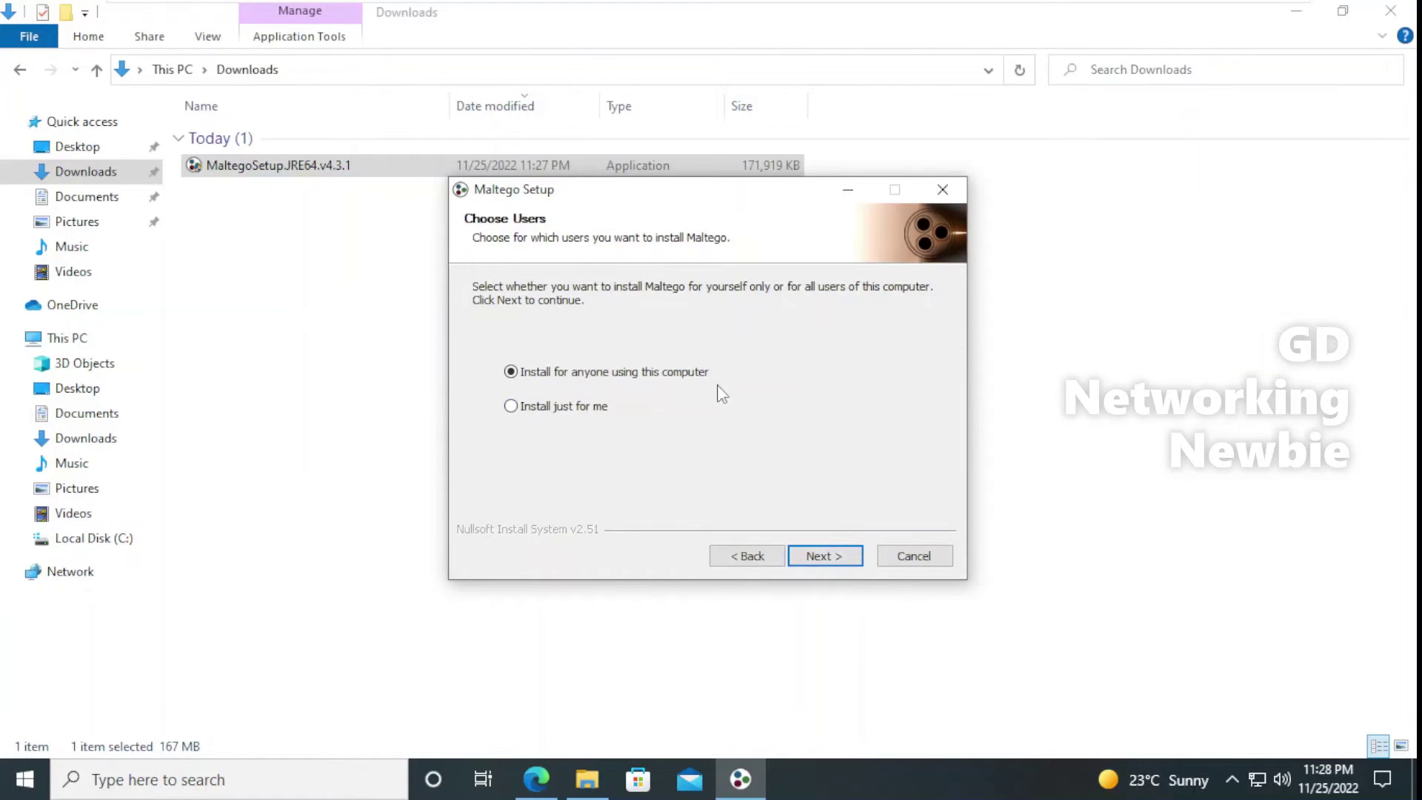
left_click(822, 559)
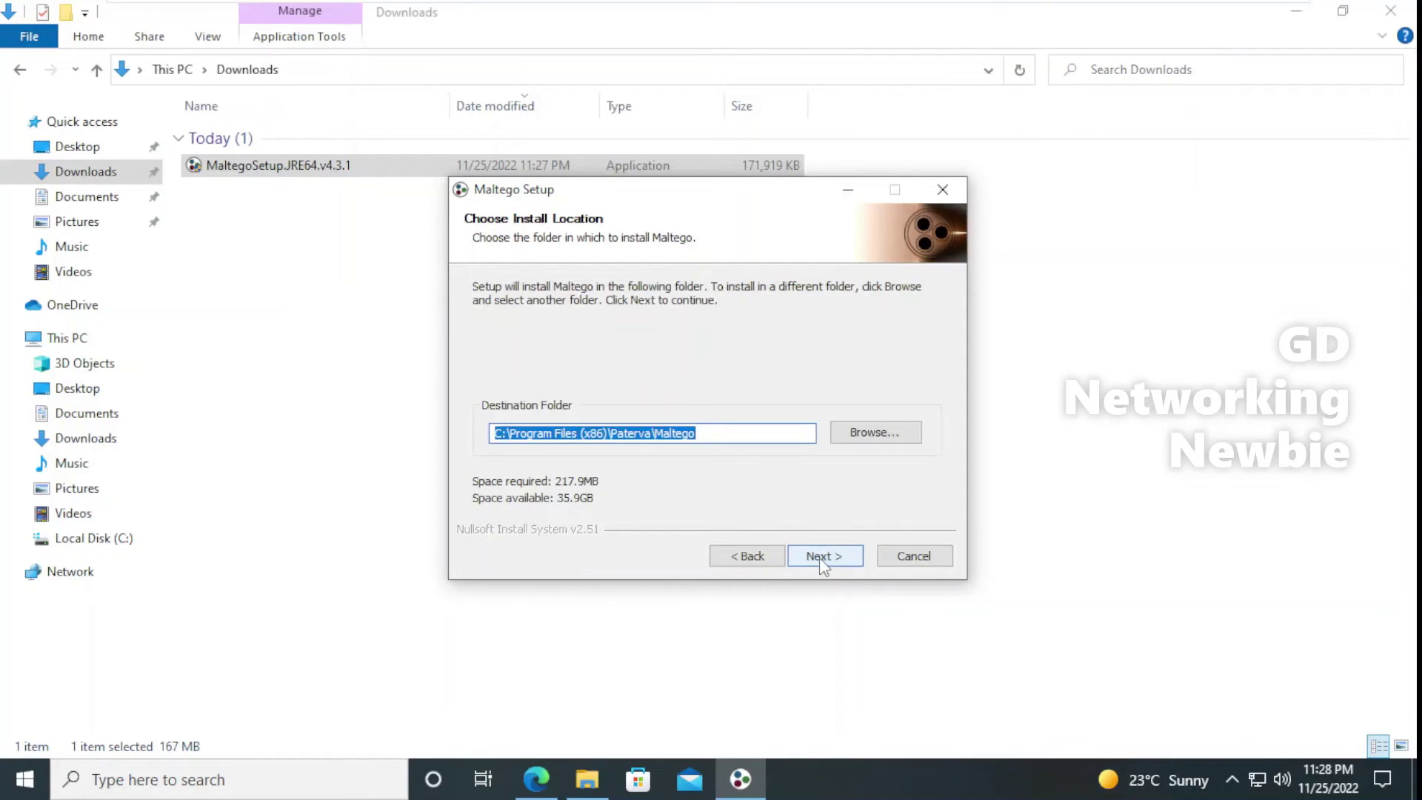
left_click(820, 555)
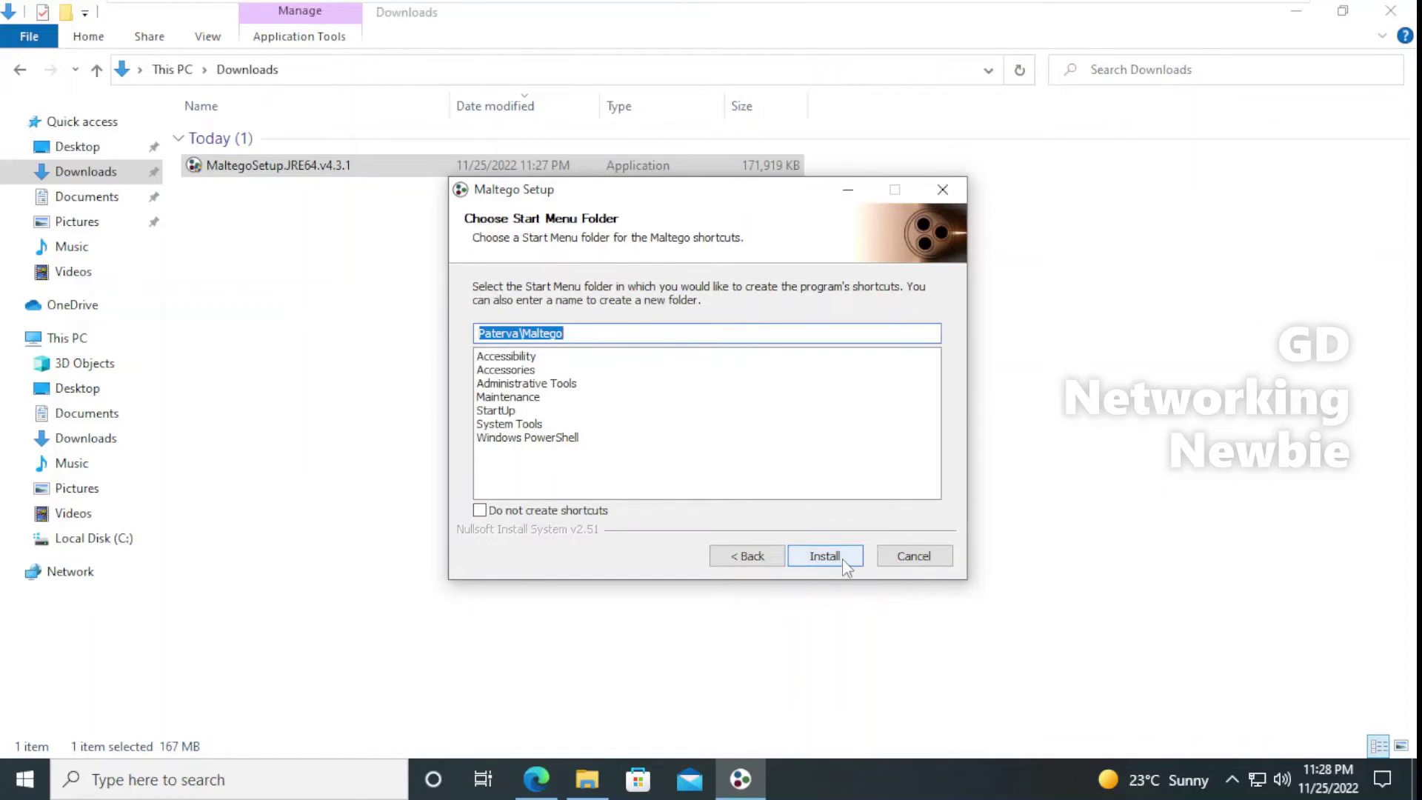
left_click(842, 558)
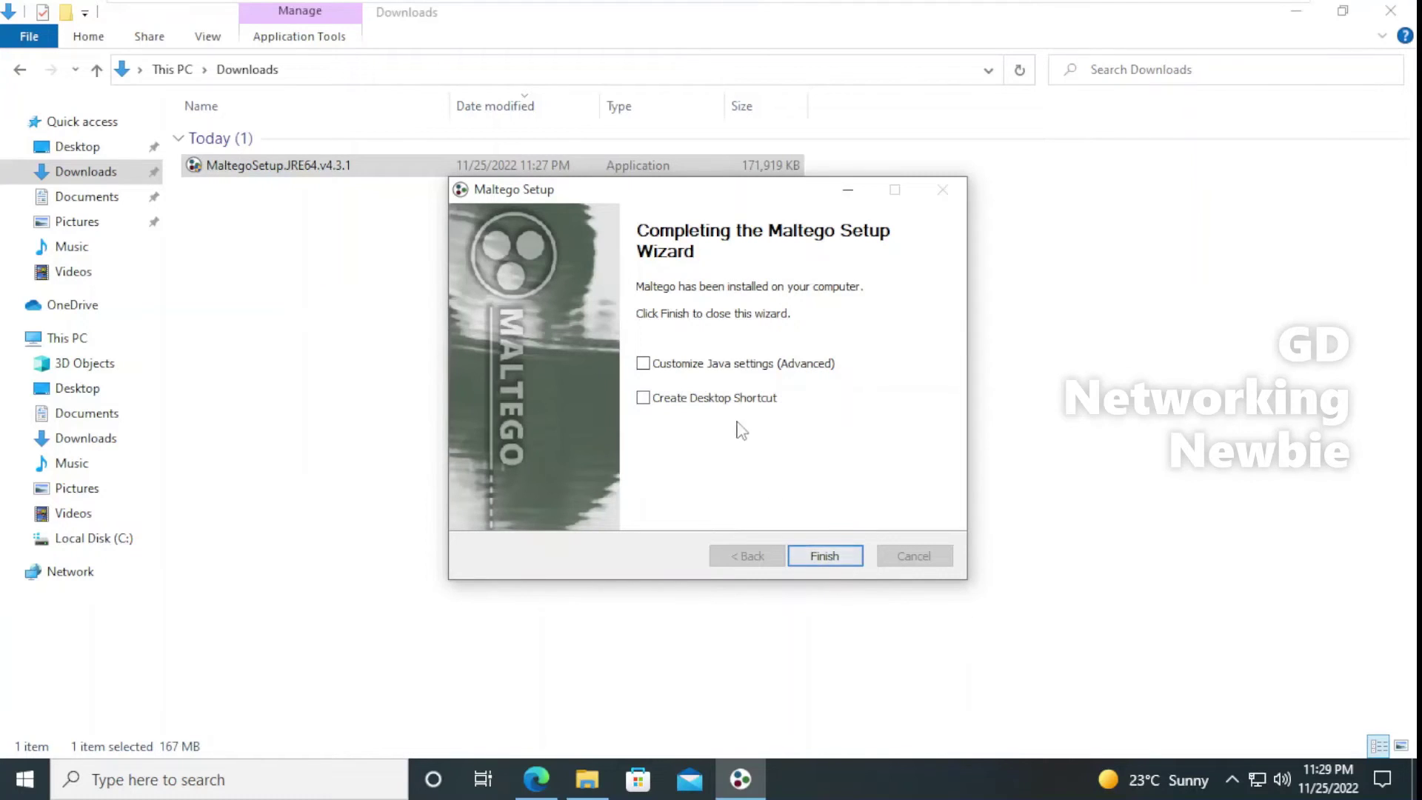
left_click(820, 557)
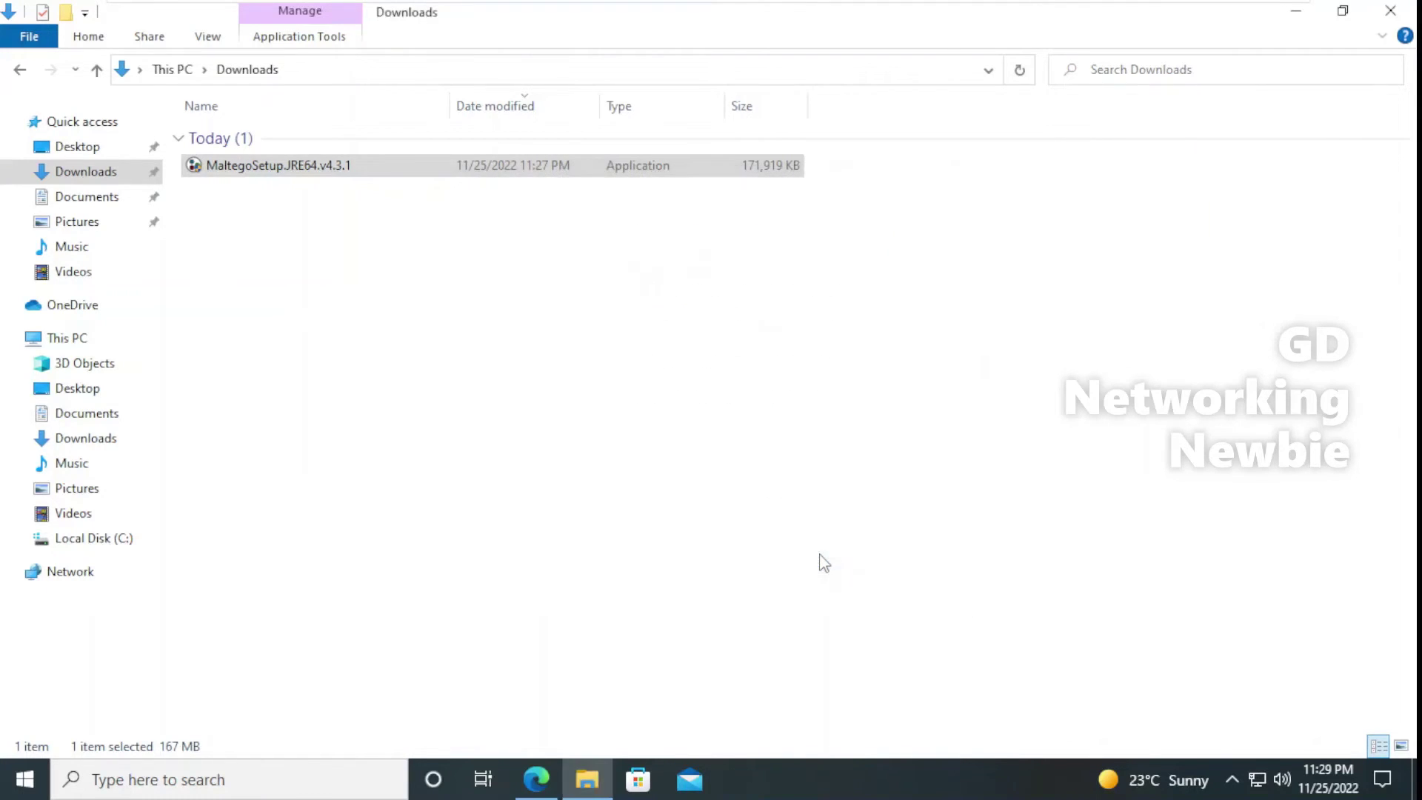
Step: Minimize File Explorer, launch the newly installed Maltego, and choose to run the free Maltego CE edition
left_click(1294, 21)
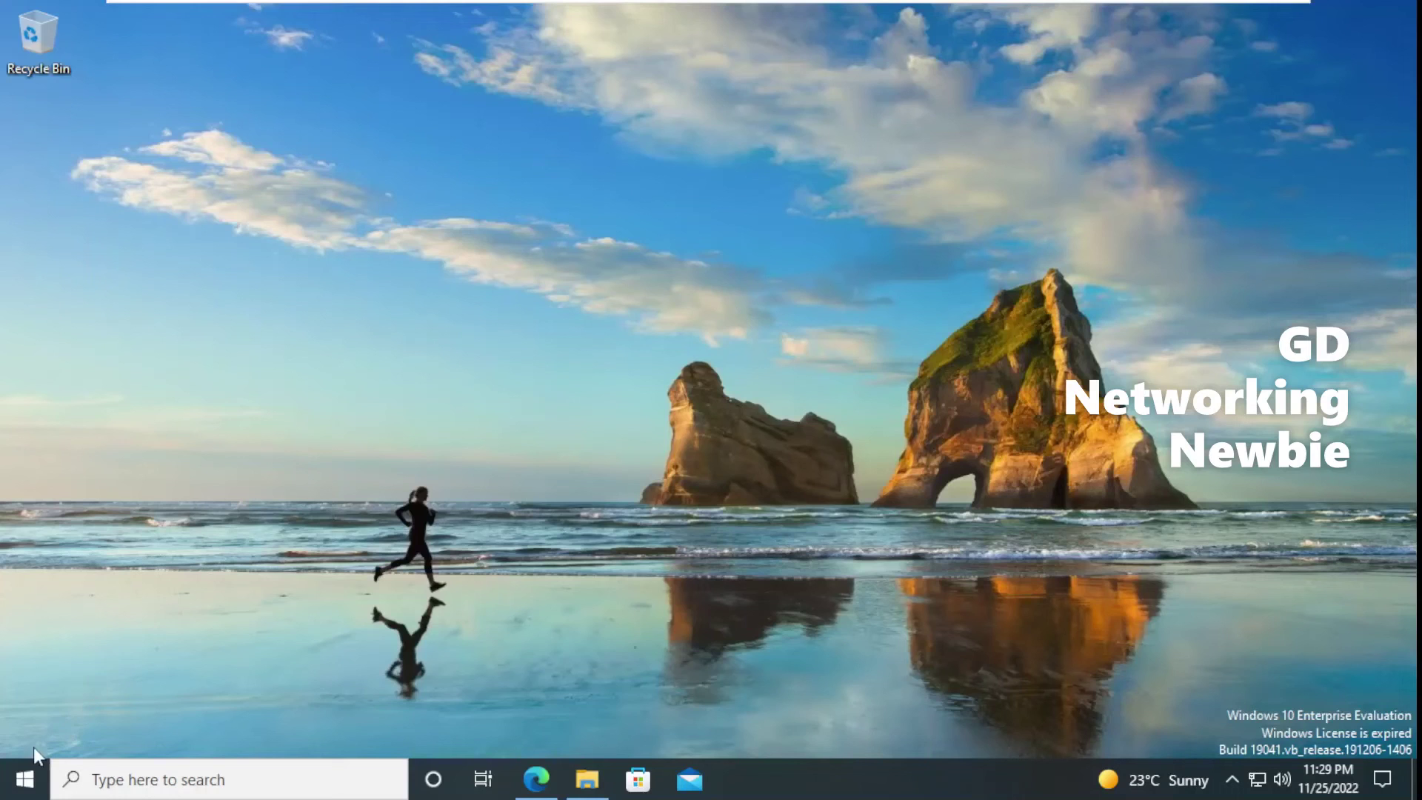
left_click(26, 780)
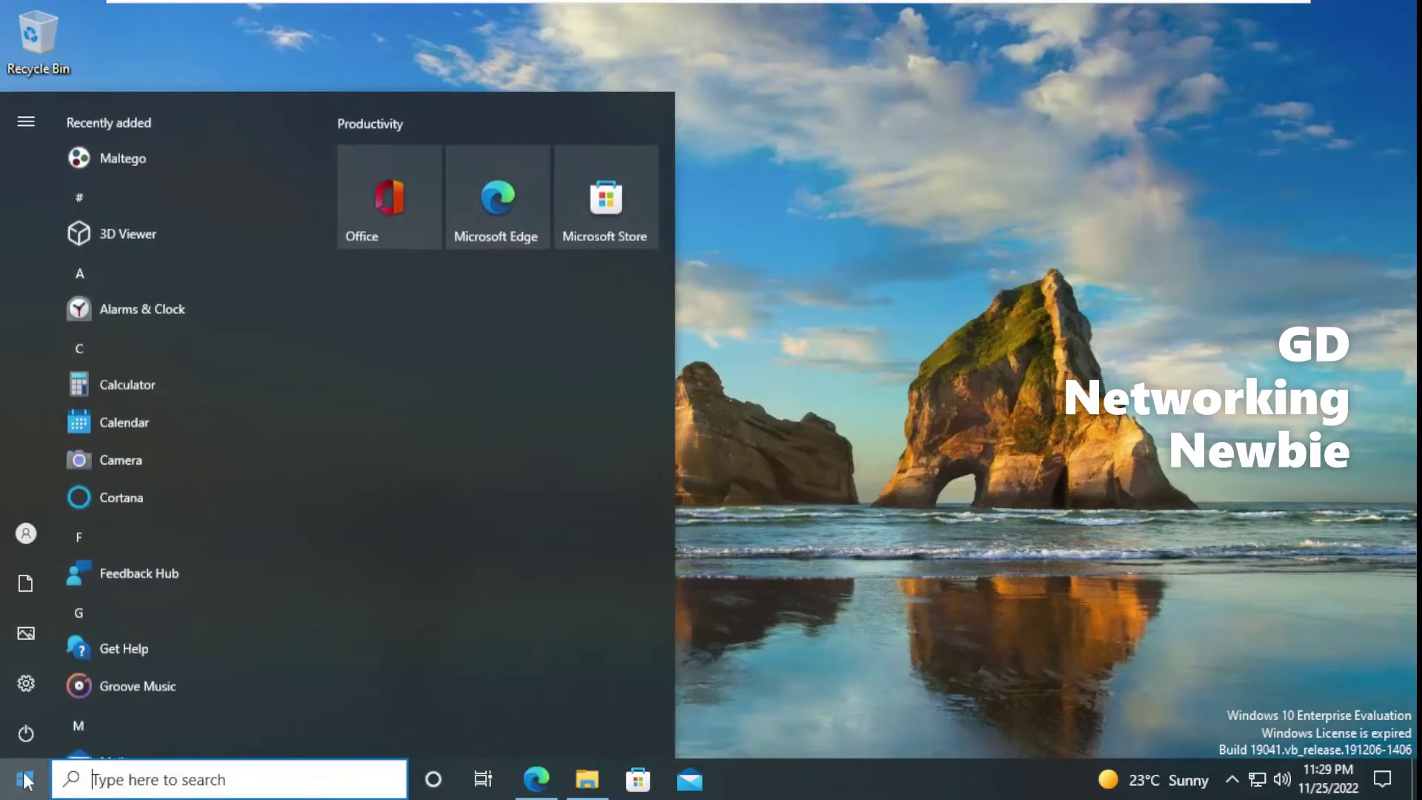
left_click(131, 162)
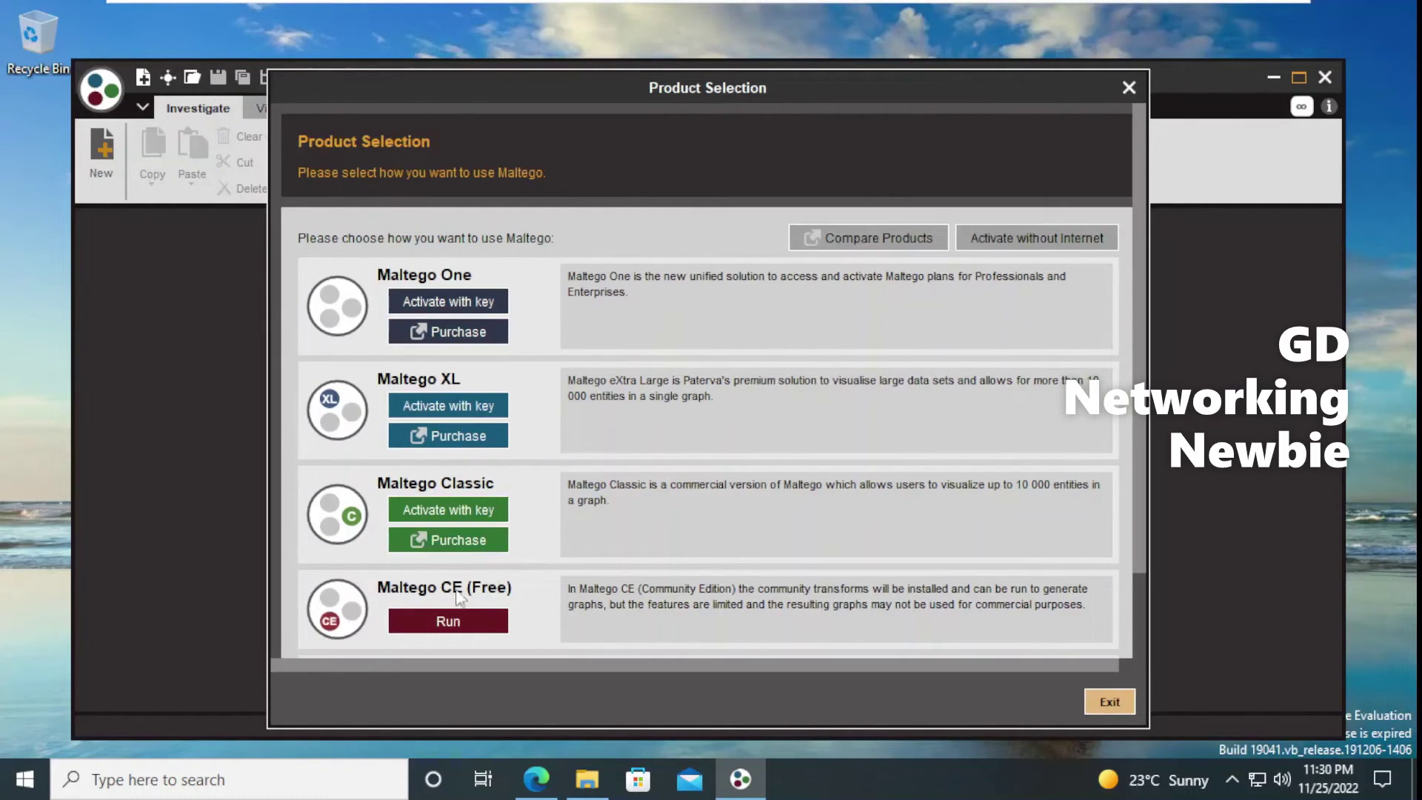
scroll(1143, 426, "down", 3)
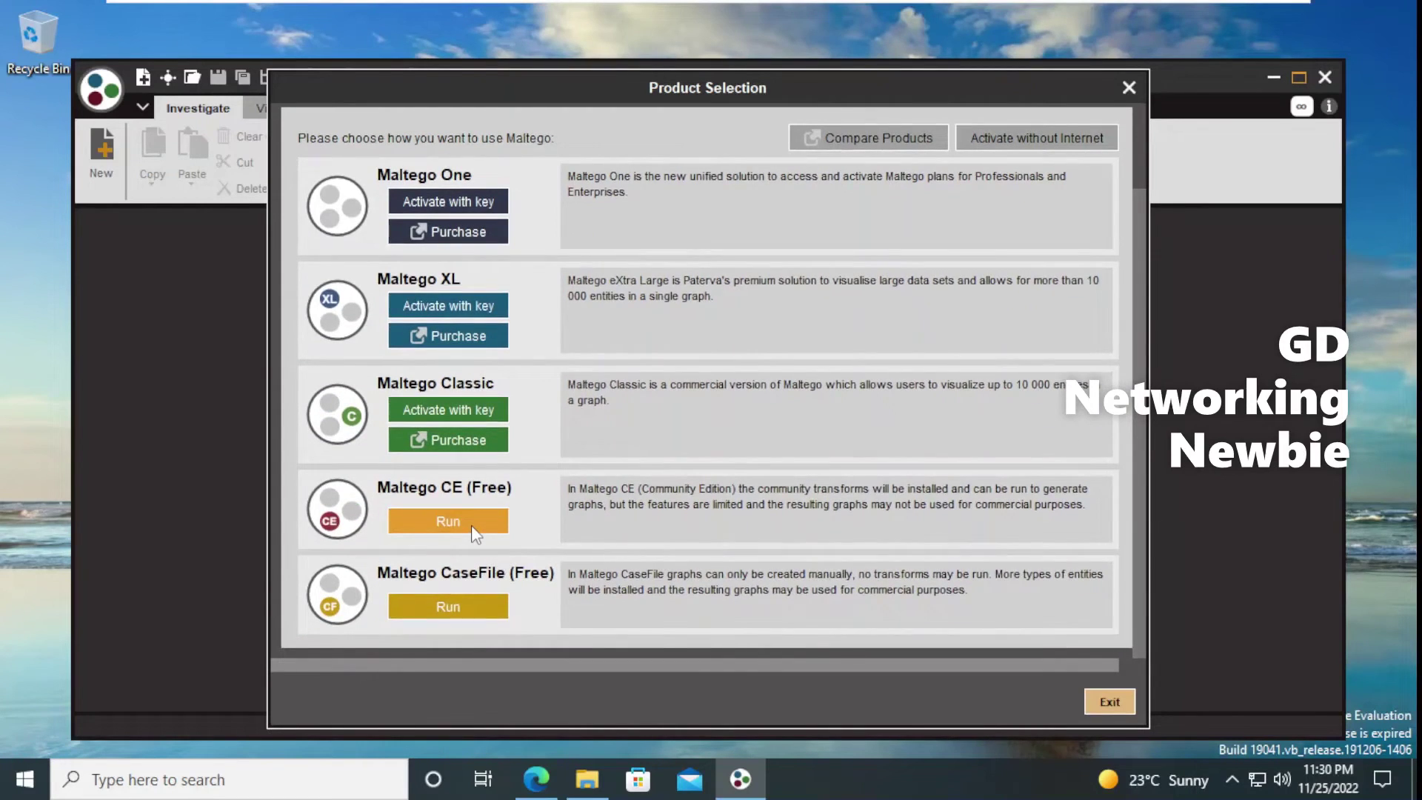
left_click(471, 526)
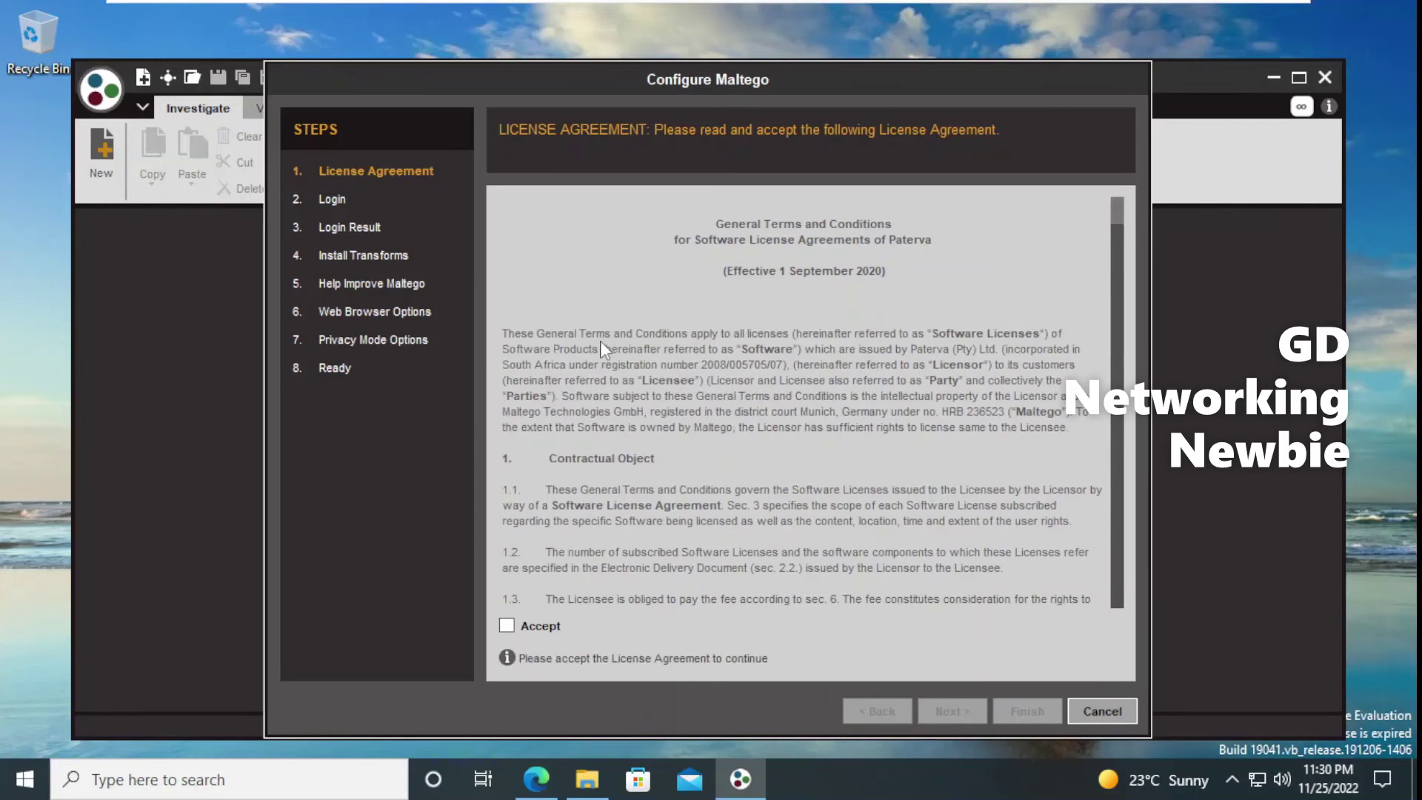
Step: Accept the license agreement and submit the login to the Maltego Community Server
scroll(662, 459, "down", 1)
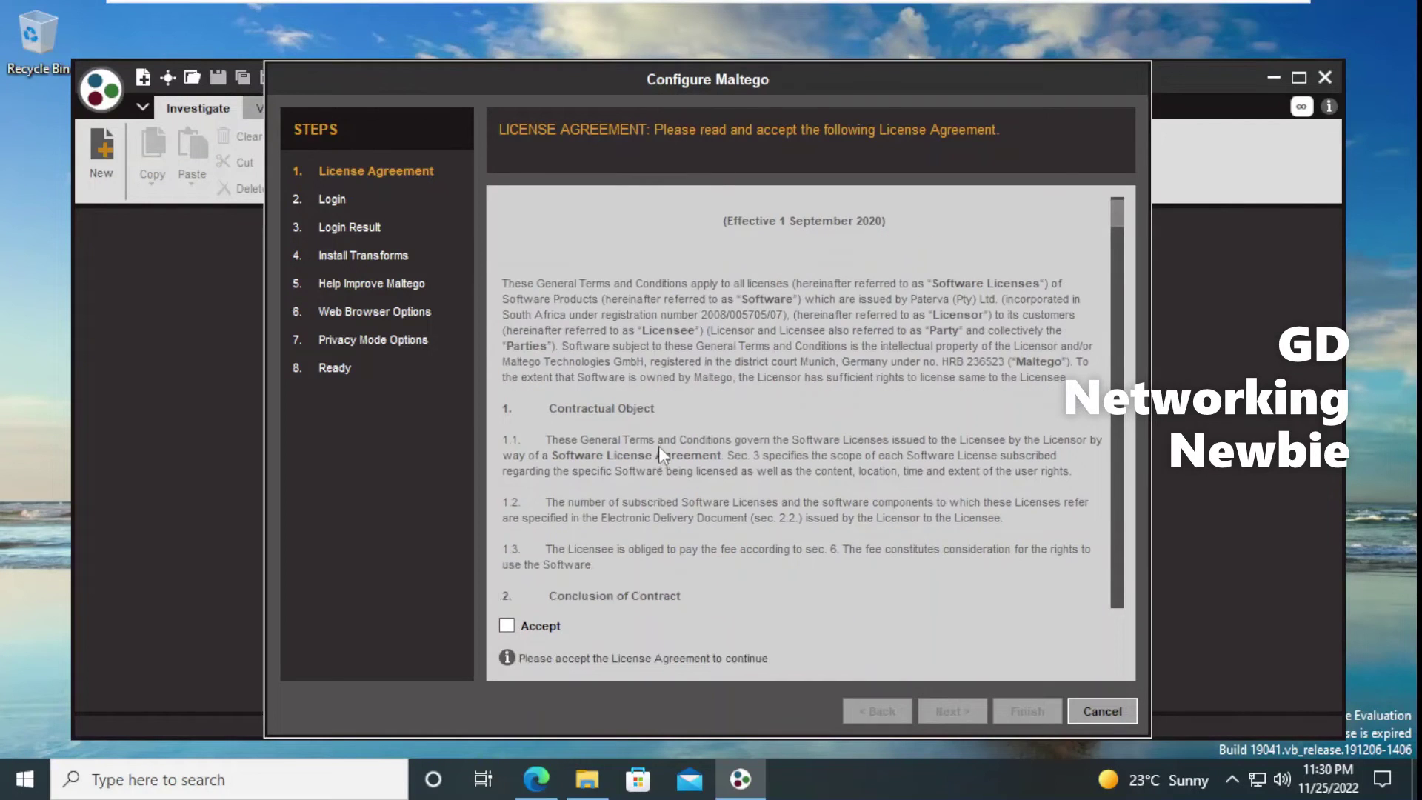
left_click(507, 626)
left_click(947, 709)
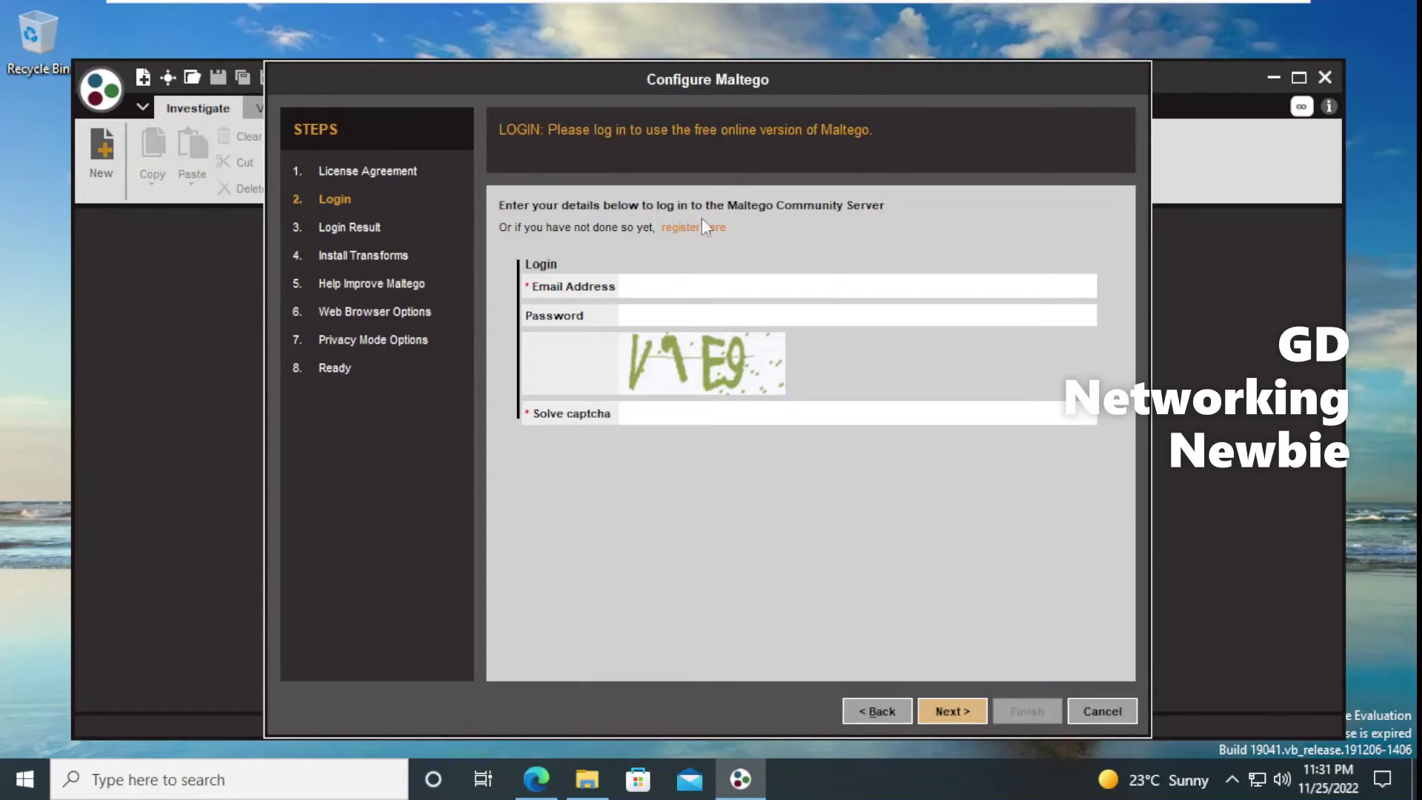
left_click(935, 709)
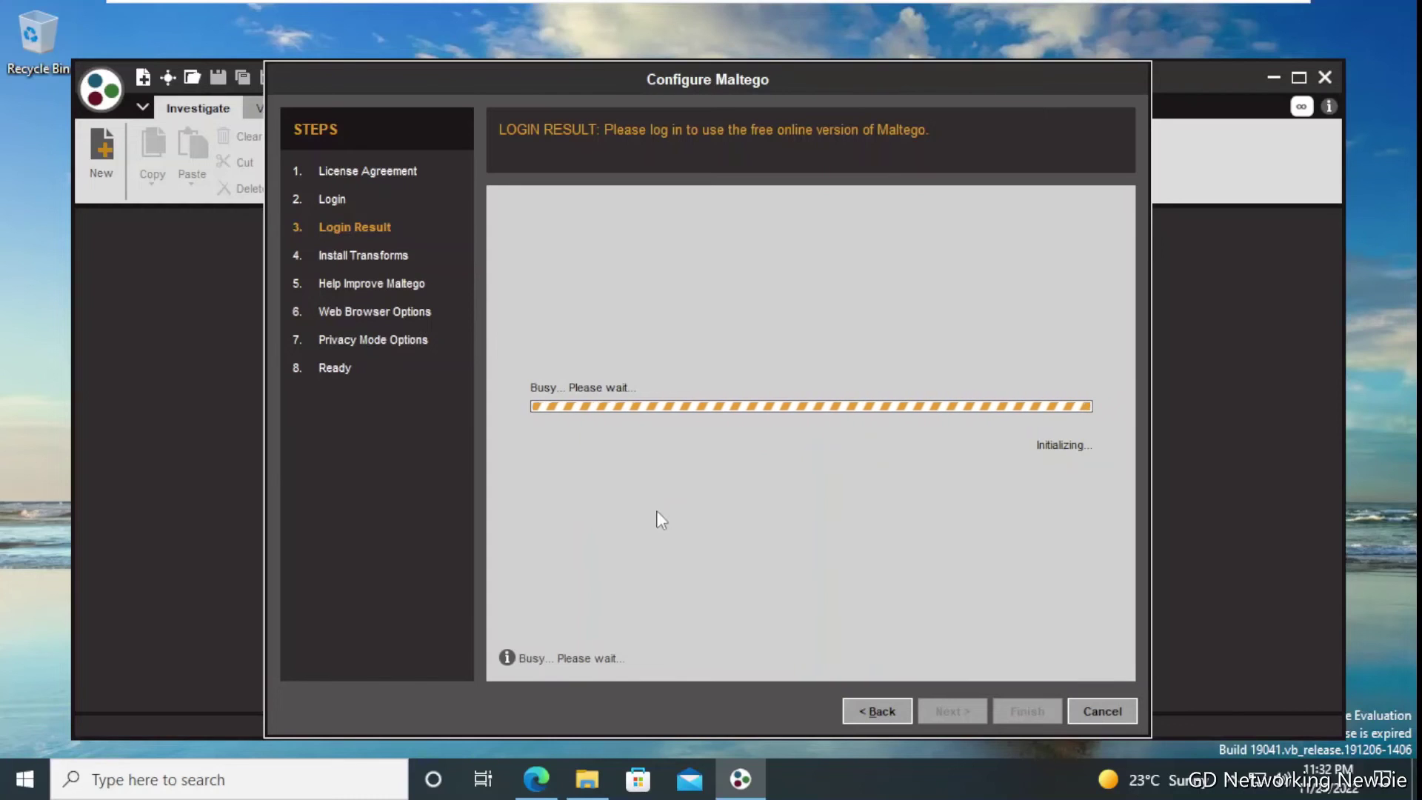
left_click(564, 387)
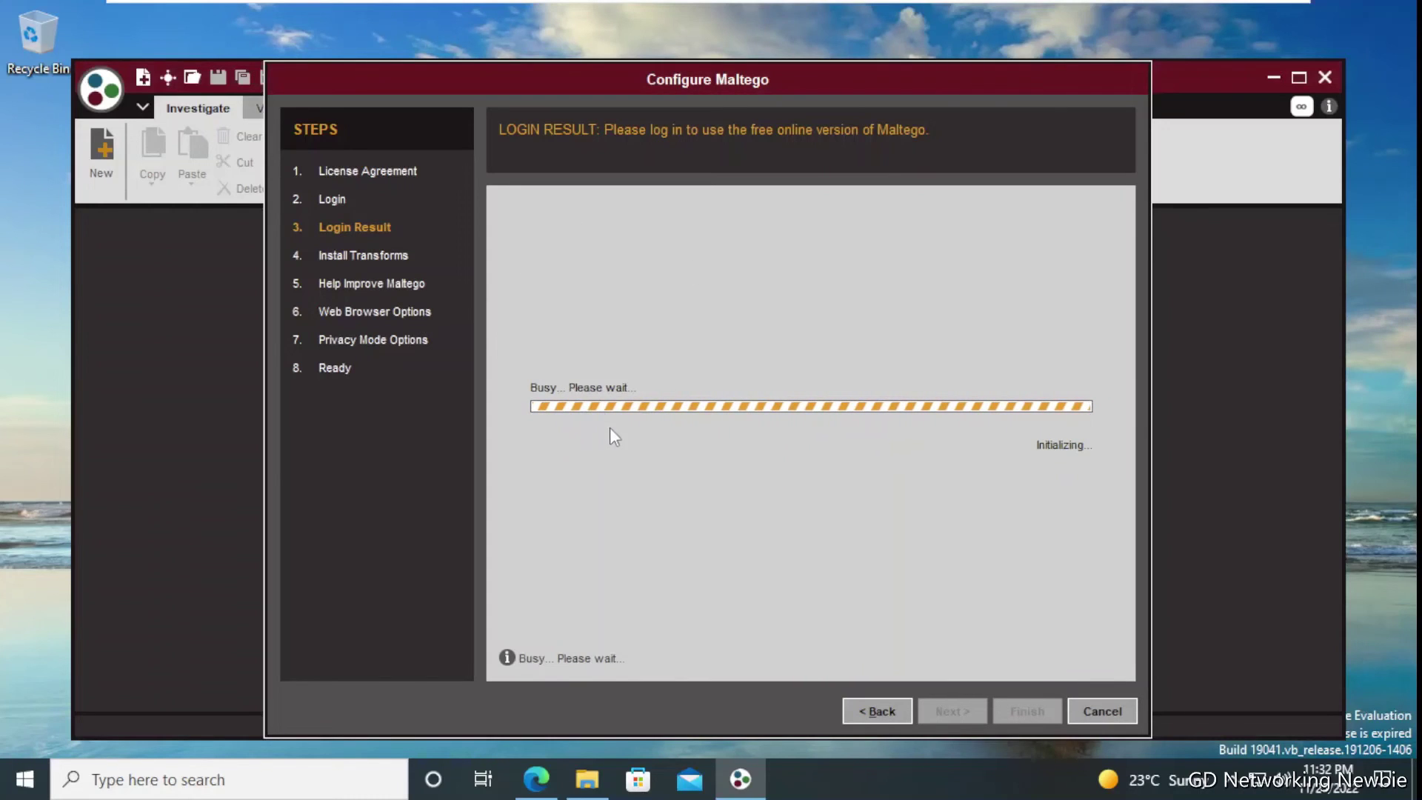
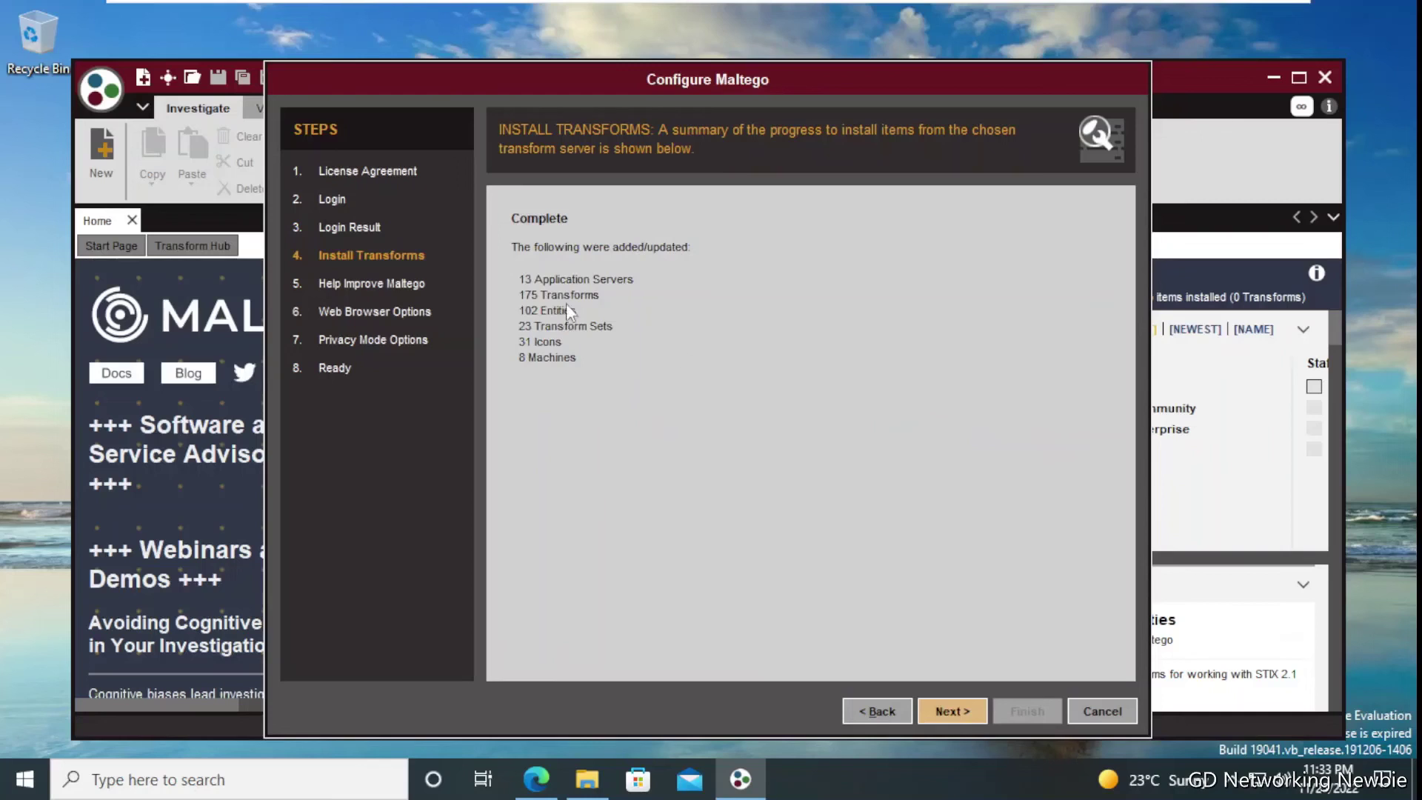
Step: Complete the configuration options, leaving automatic error reports off, keeping the default system browser and choosing Normal privacy mode
left_click(965, 713)
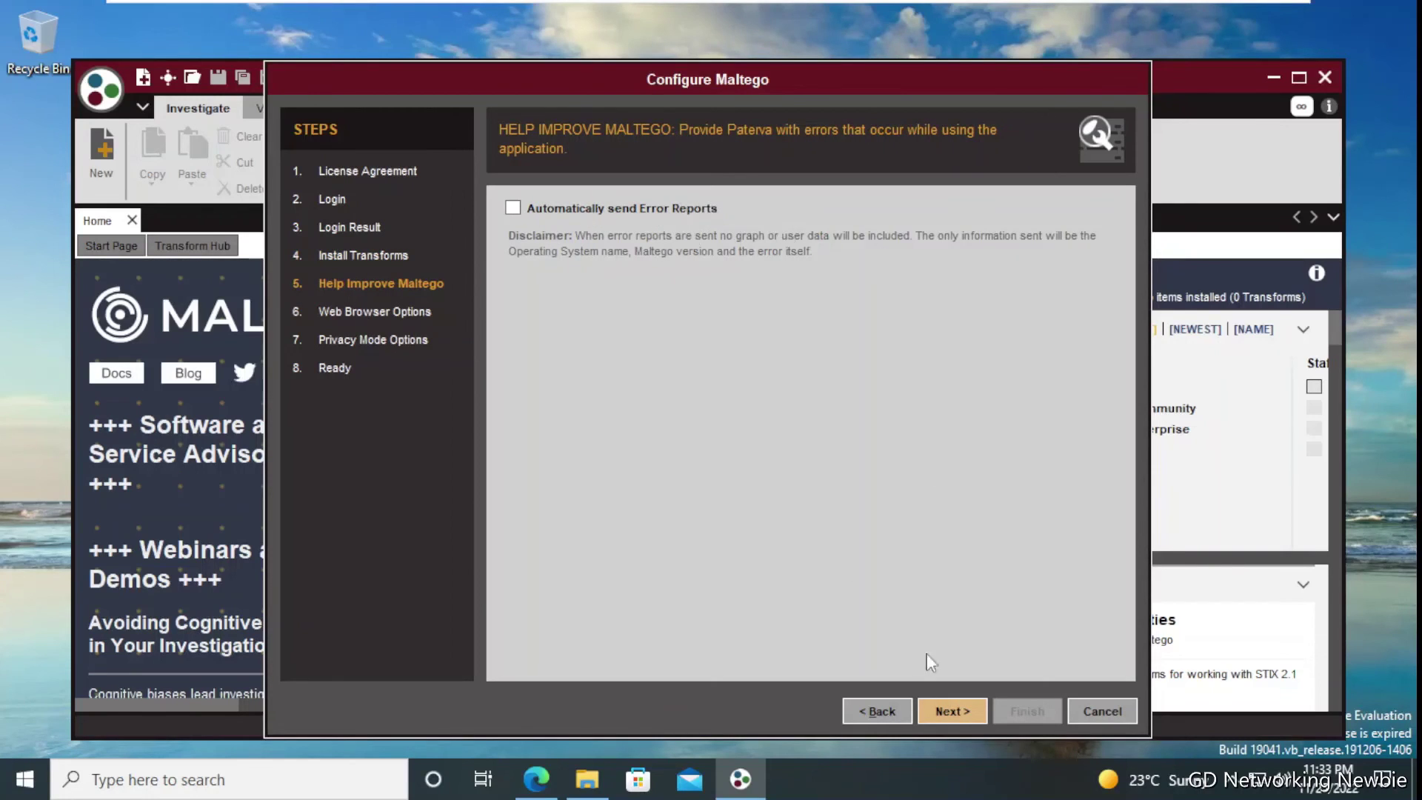
left_click(945, 716)
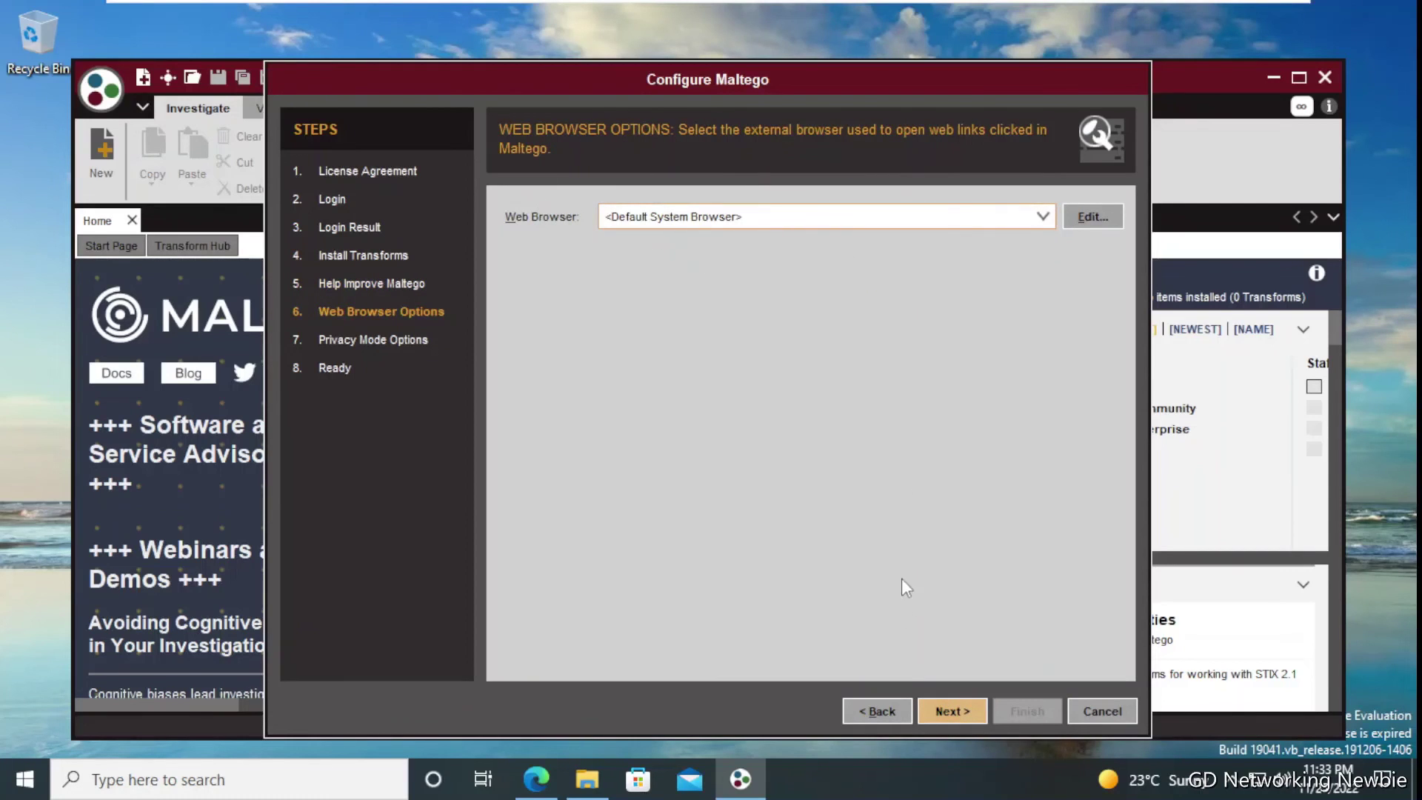
left_click(938, 712)
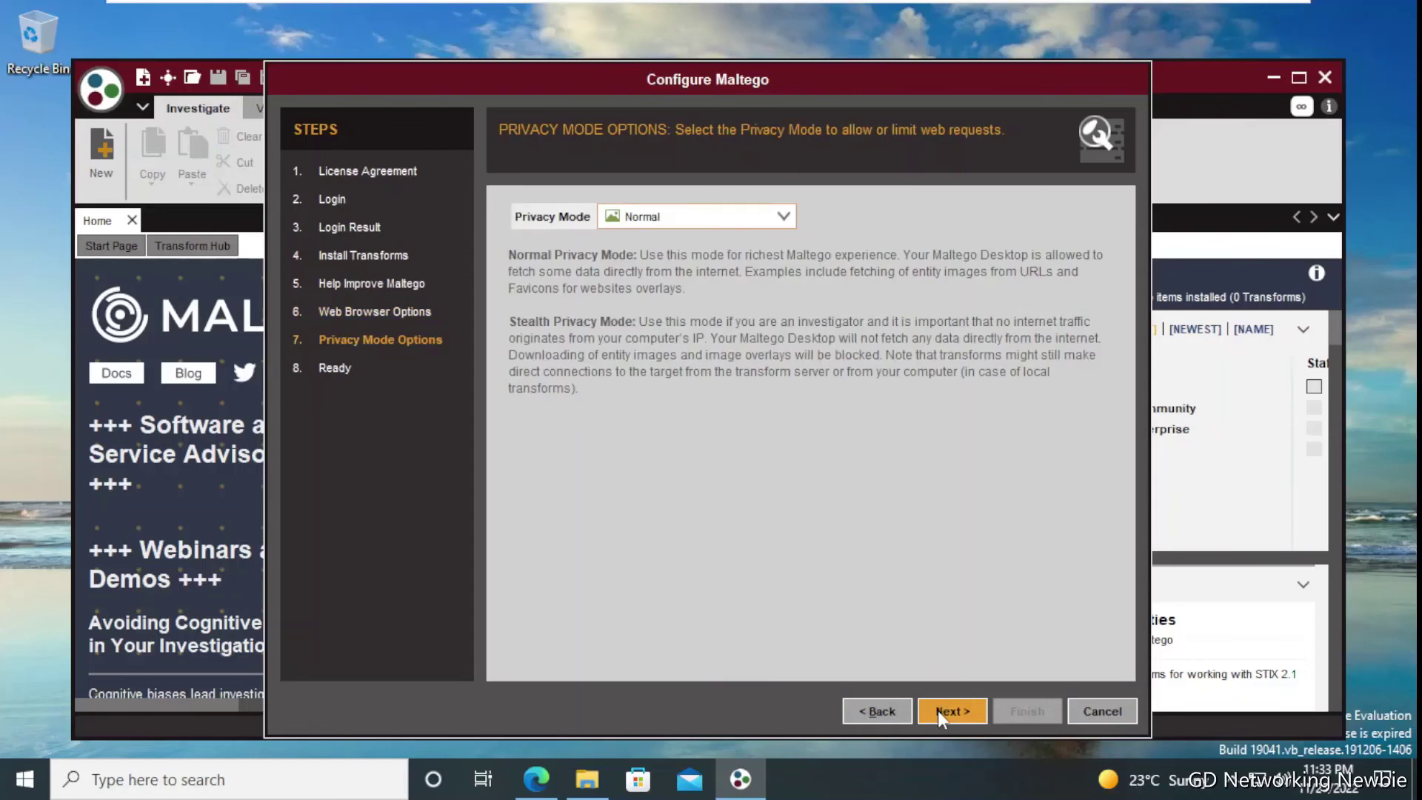
left_click(743, 216)
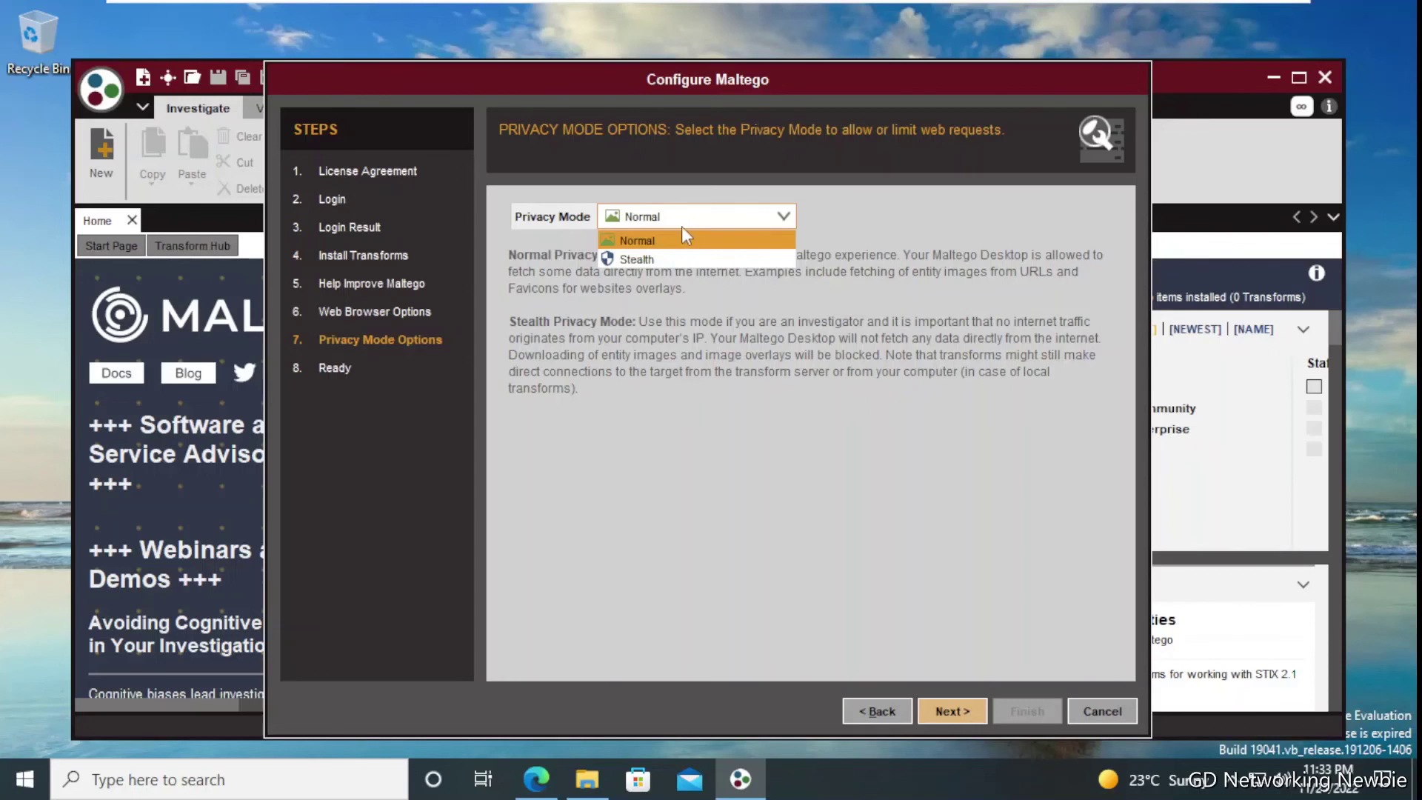
left_click(713, 241)
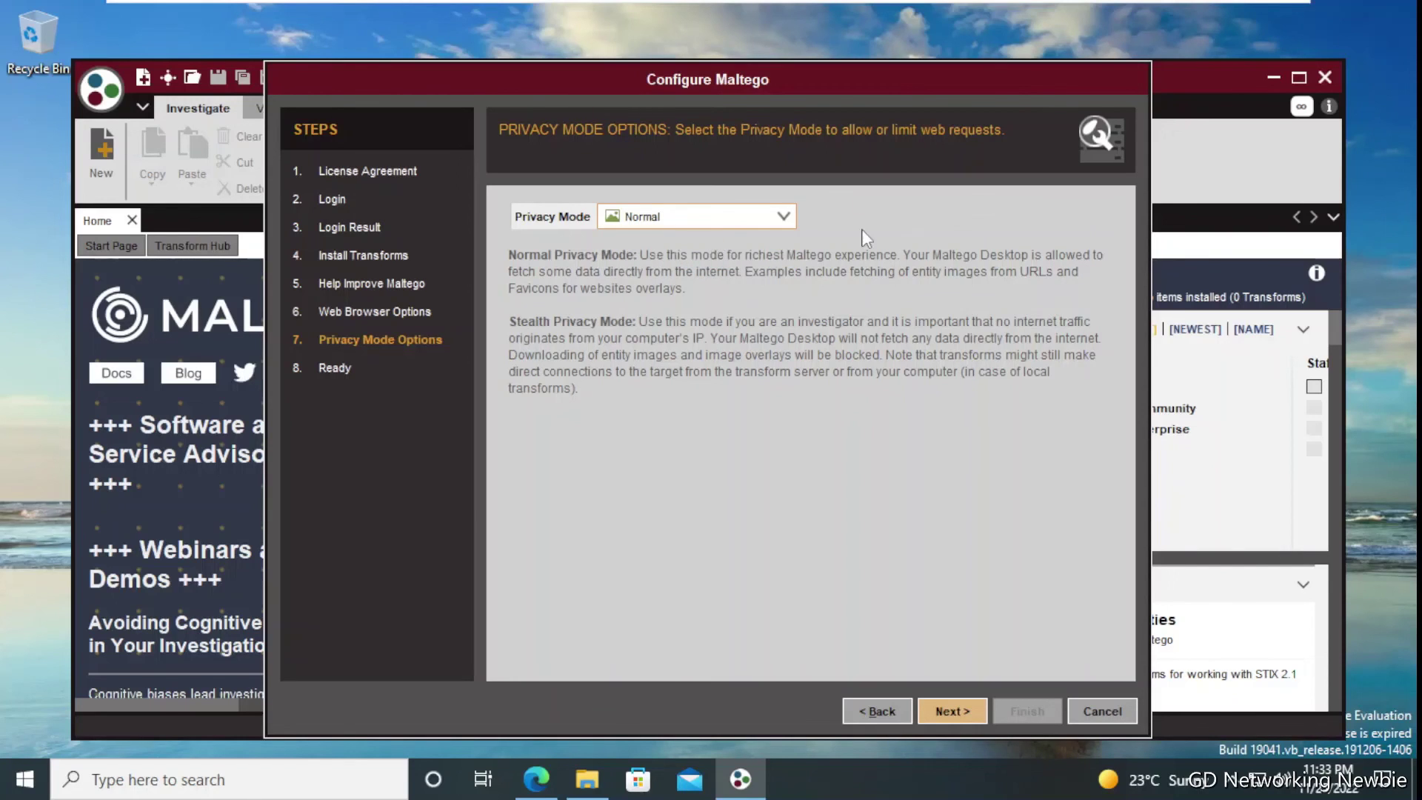
left_click(950, 710)
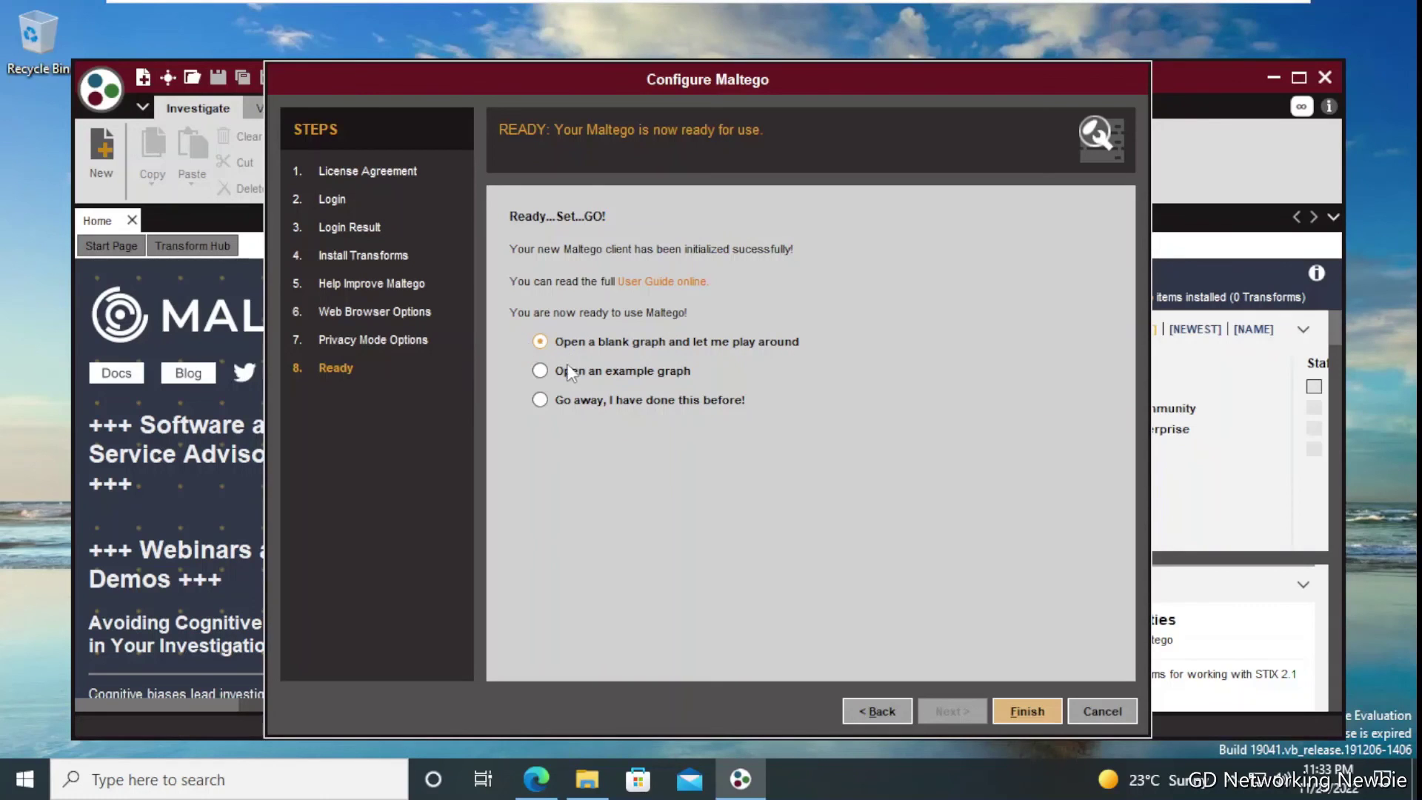
Step: Finish the Maltego configuration by opening a blank graph and acknowledge the Privacy Policy Change Notice
left_click(1012, 717)
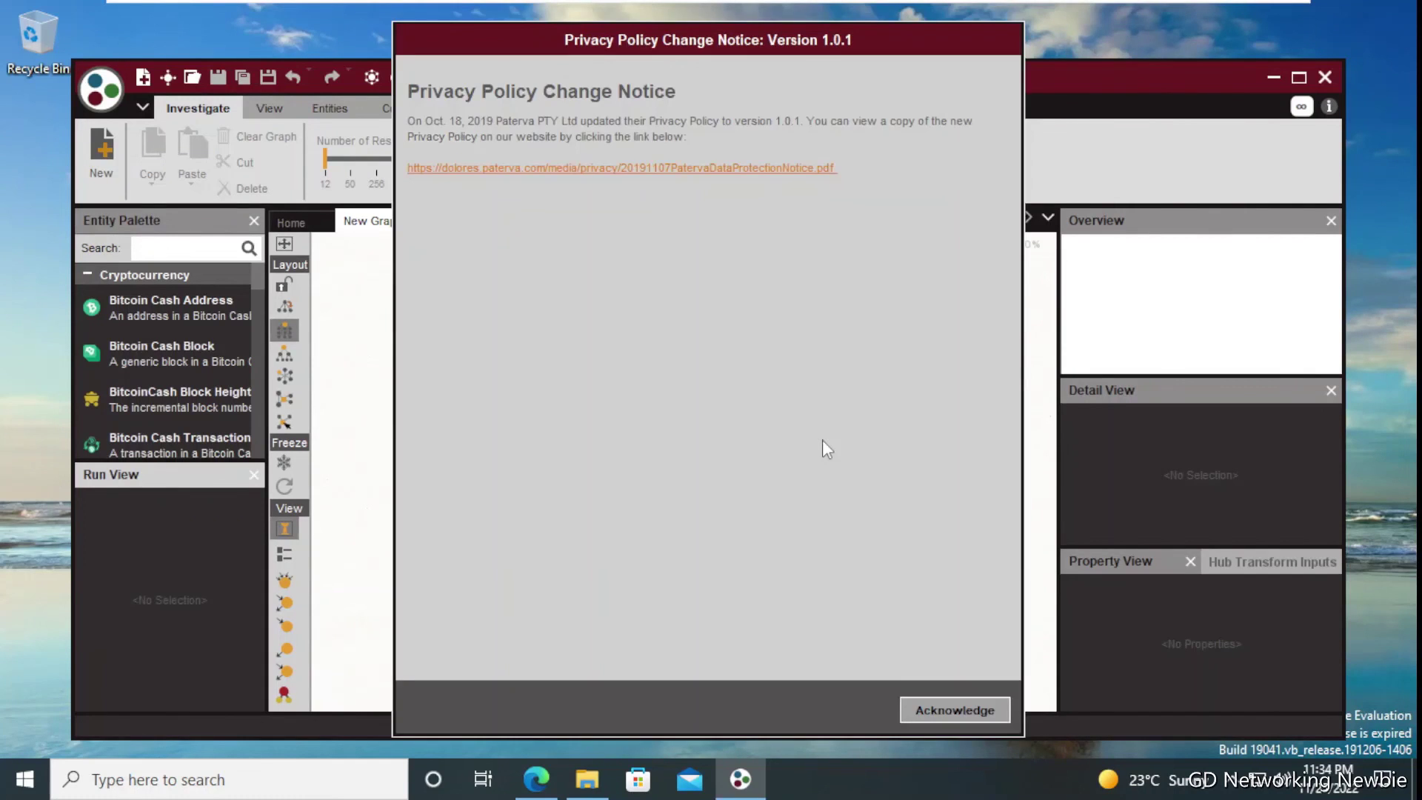
left_click(955, 709)
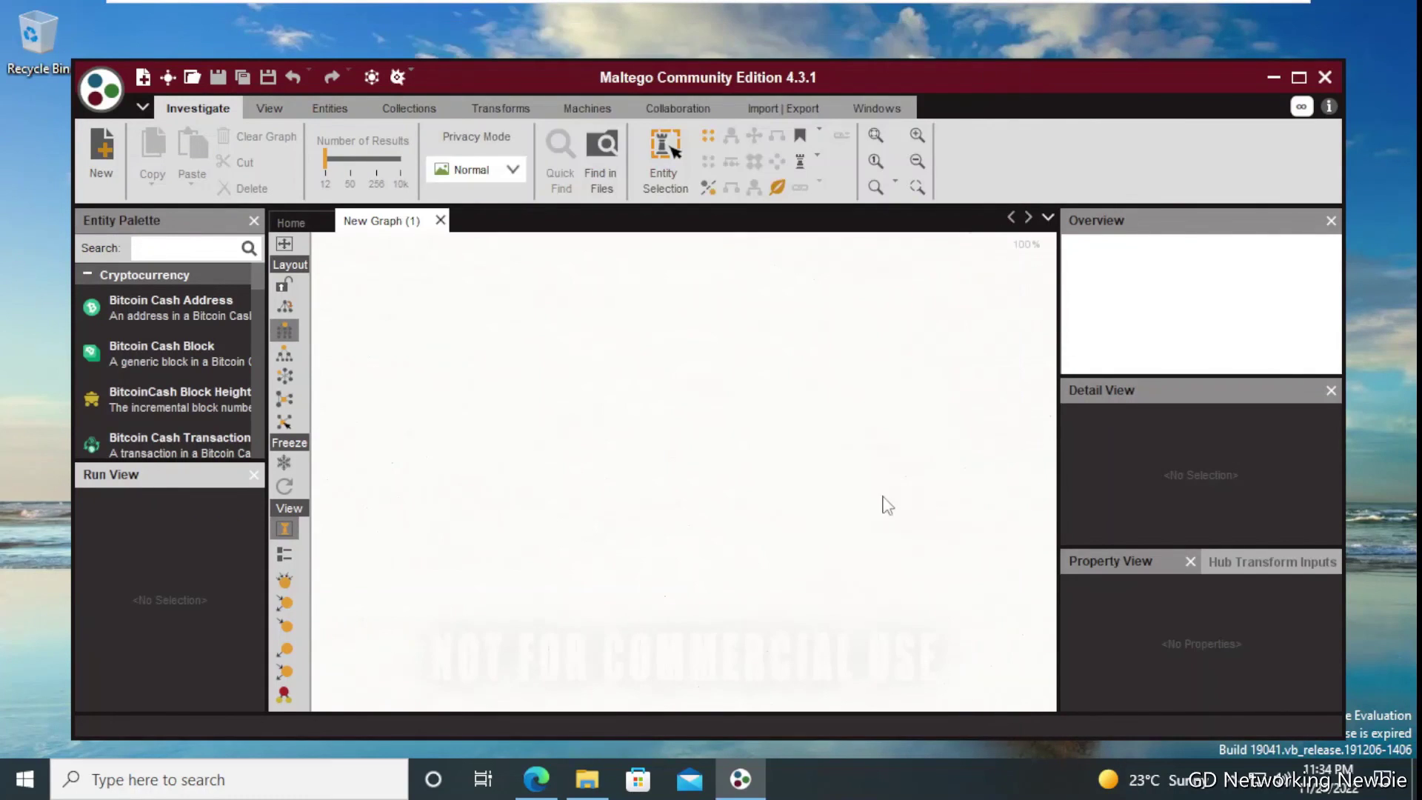